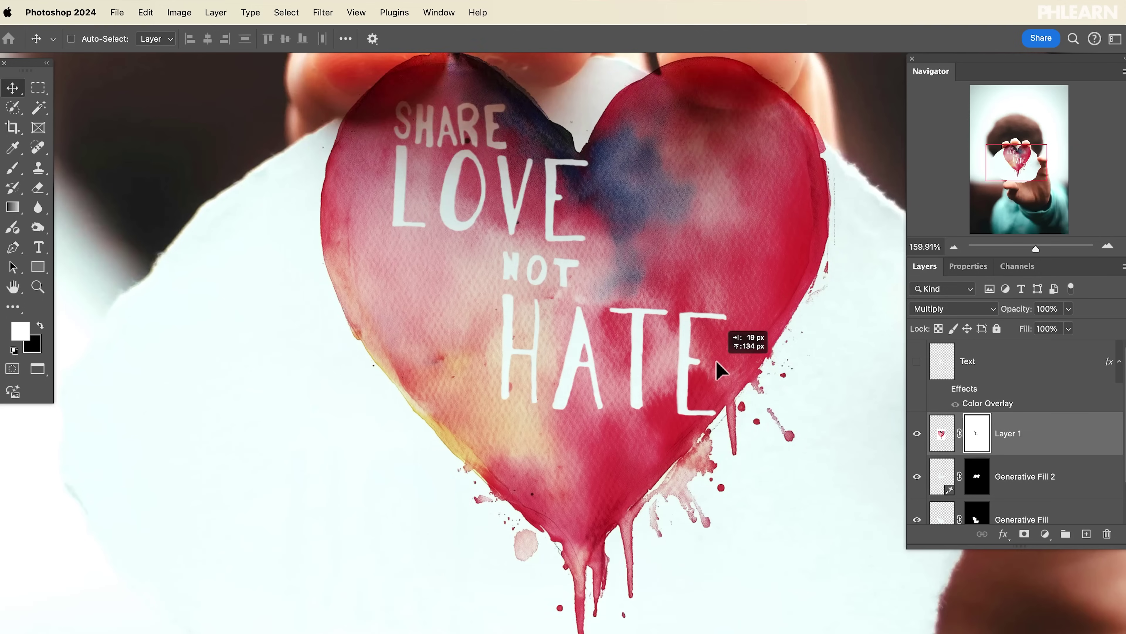
drag(719, 368, 765, 415)
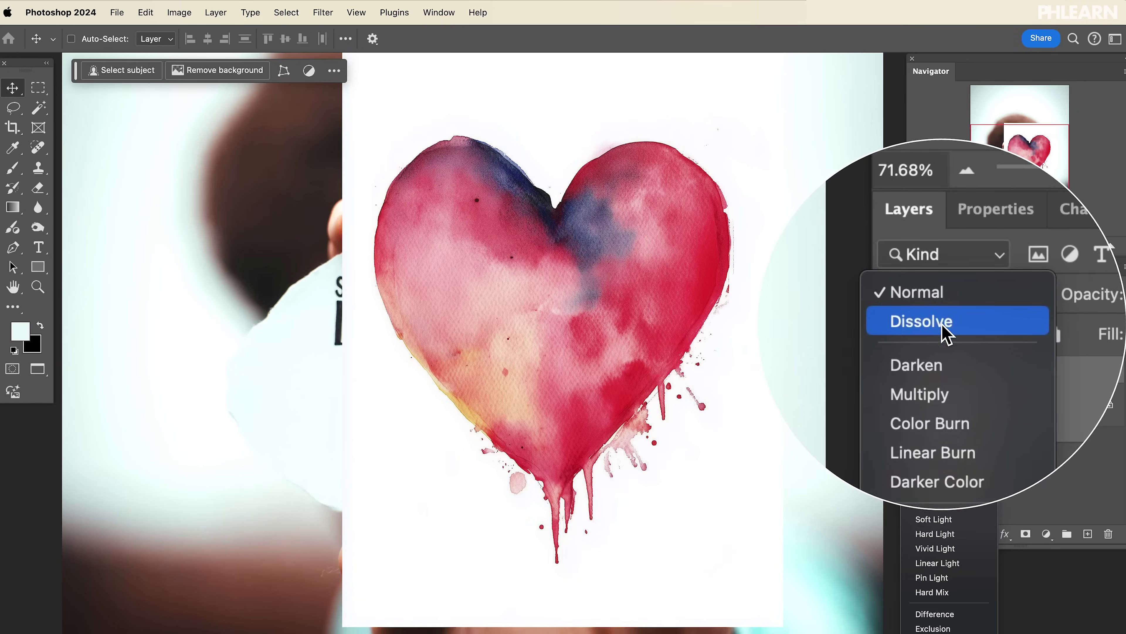
drag(492, 297, 522, 351)
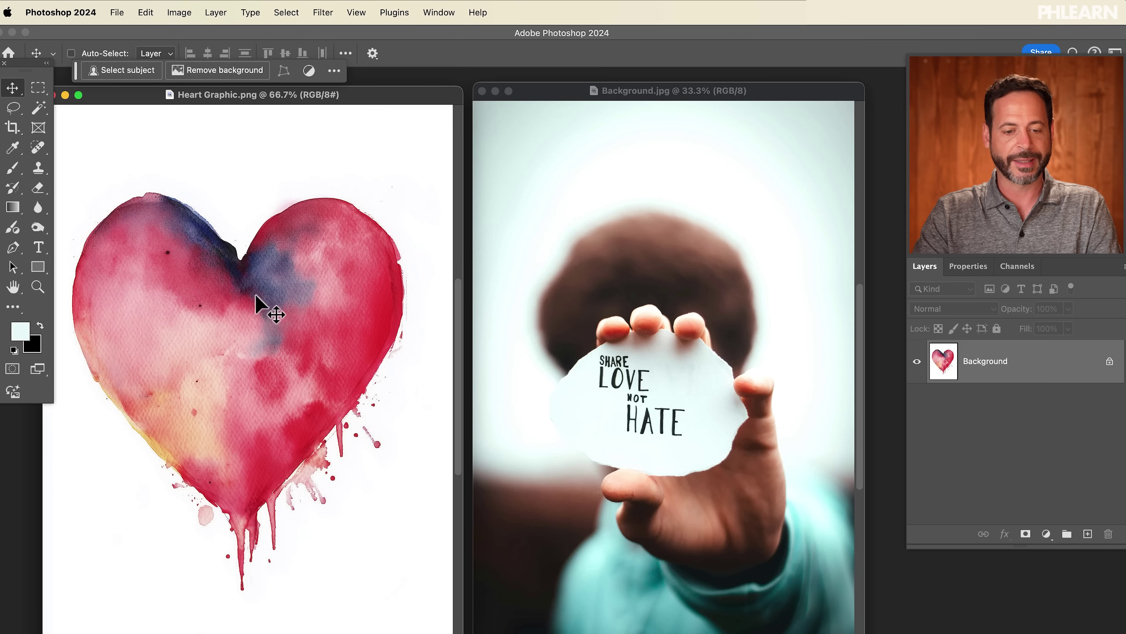
Copy the heart graphic into Background.jpg as a new layer over the hand-held paper note and view the document in full screen.
drag(391, 329, 688, 394)
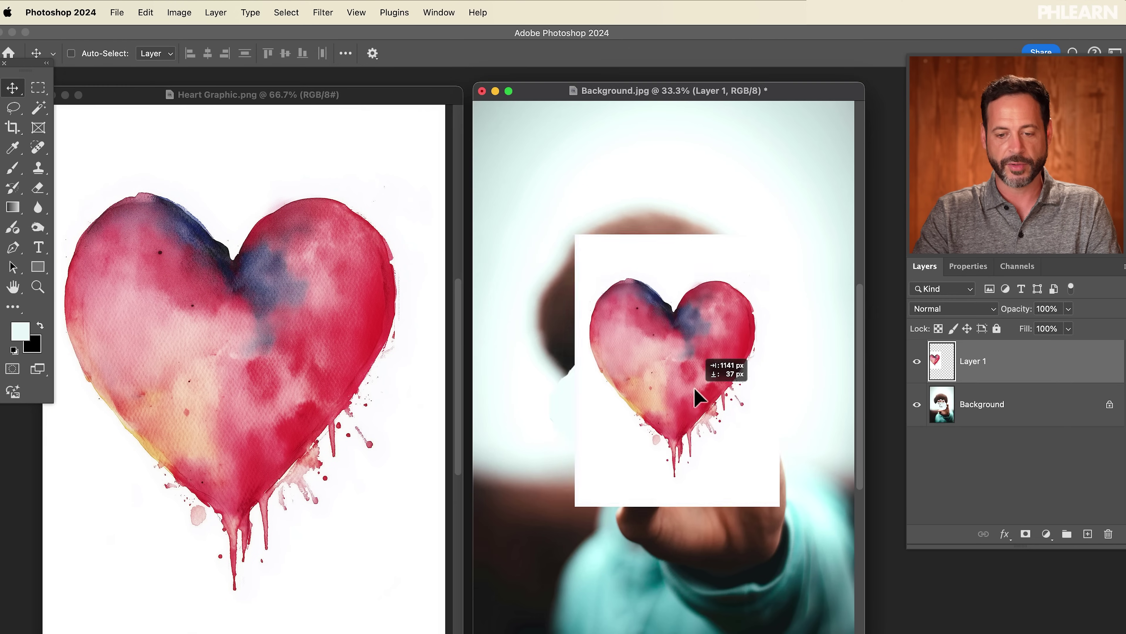
key(f)
drag(626, 438, 674, 383)
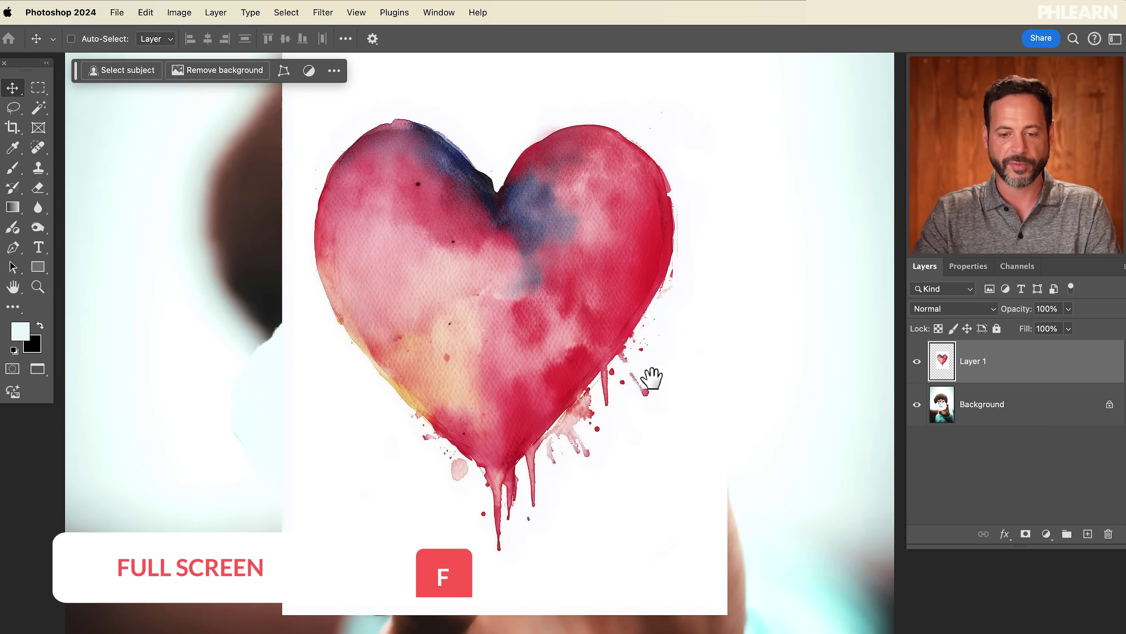
drag(624, 412, 544, 289)
key(super+minus)
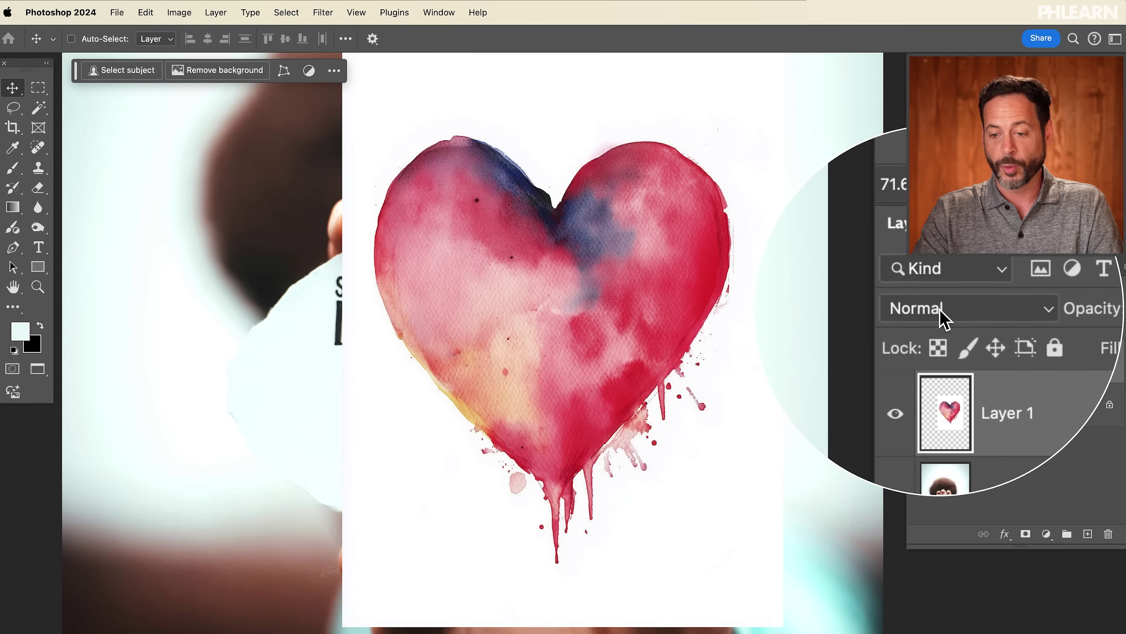
Set the heart layer's blend mode to Multiply and move the heart over the lettering on the paper note.
click(931, 309)
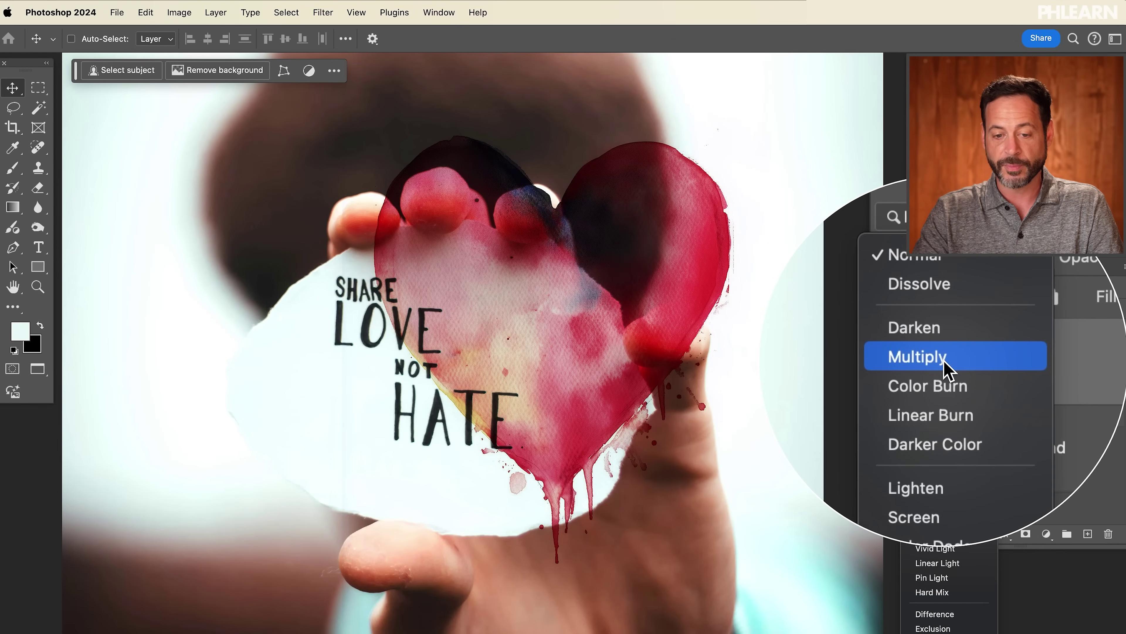
click(946, 364)
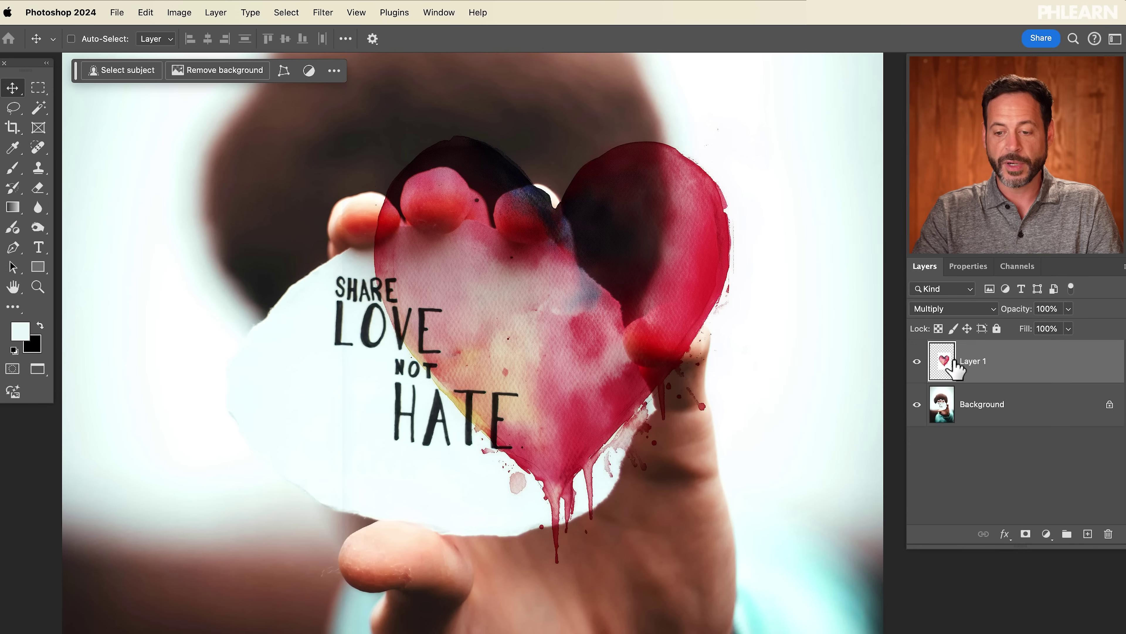
drag(563, 344, 563, 382)
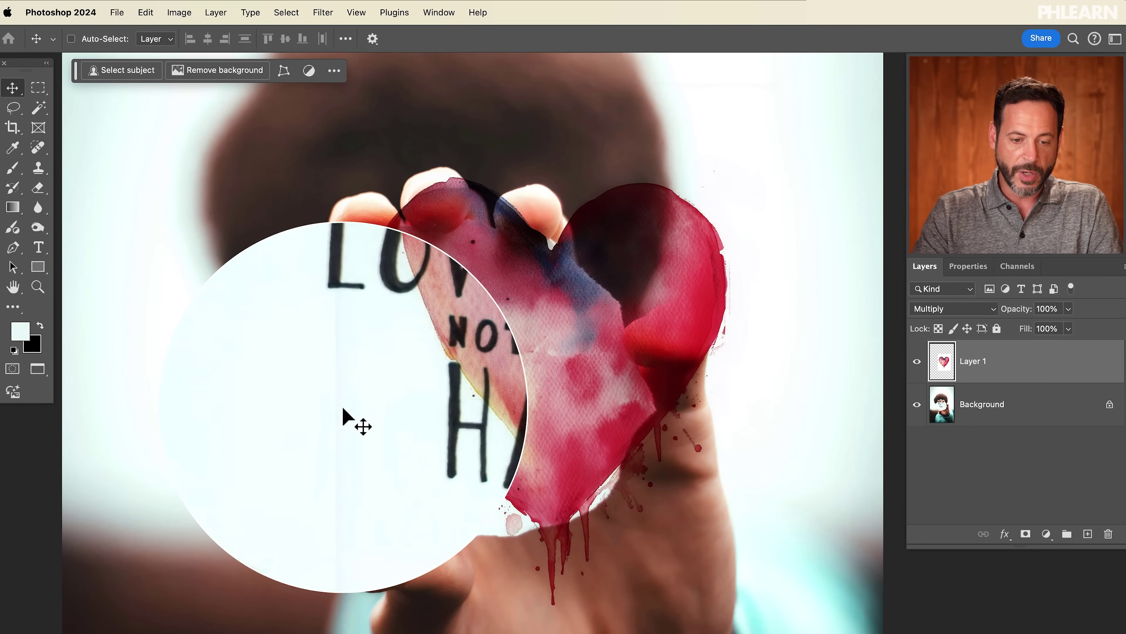
drag(451, 393, 417, 374)
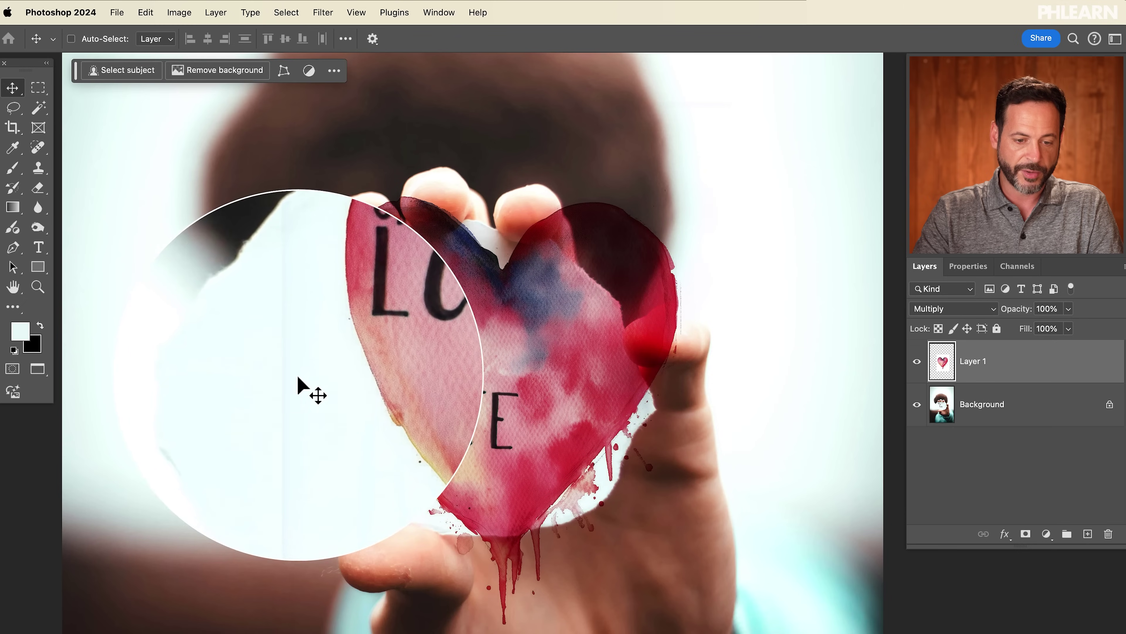
drag(474, 399, 441, 190)
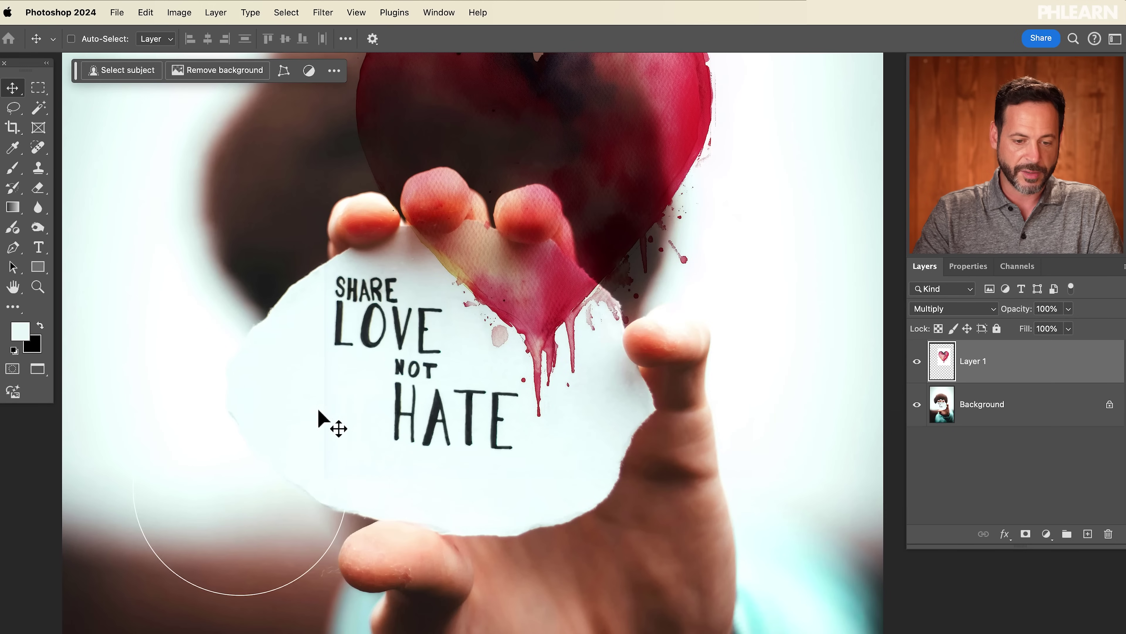
drag(372, 407, 406, 410)
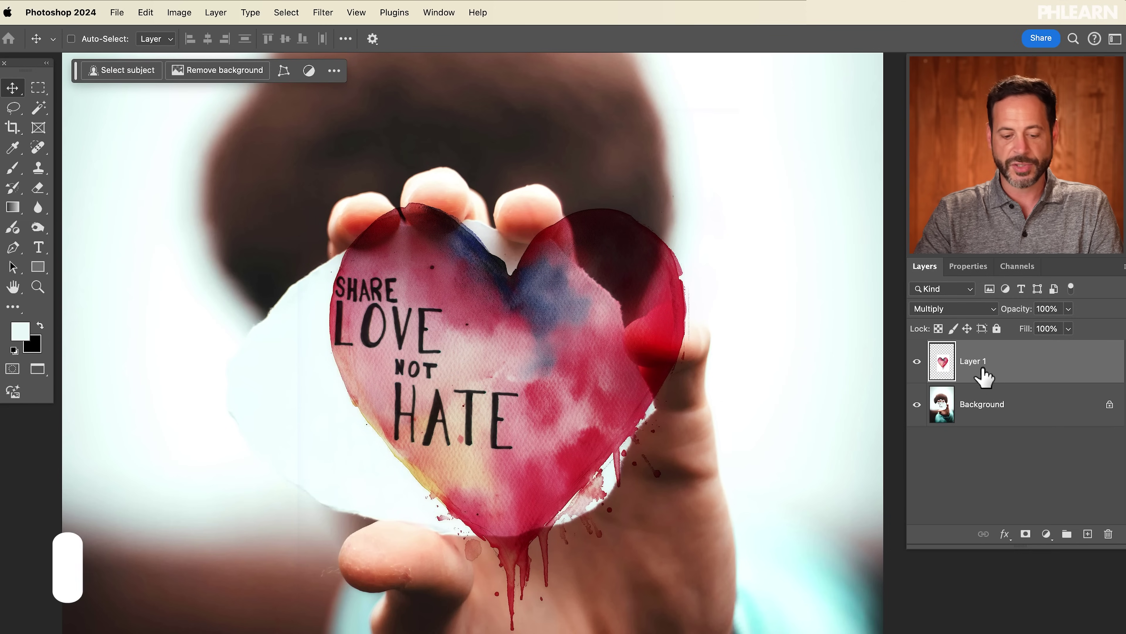
Apply a Levels adjustment to the heart layer with the white input level set to 251.
key(super+l)
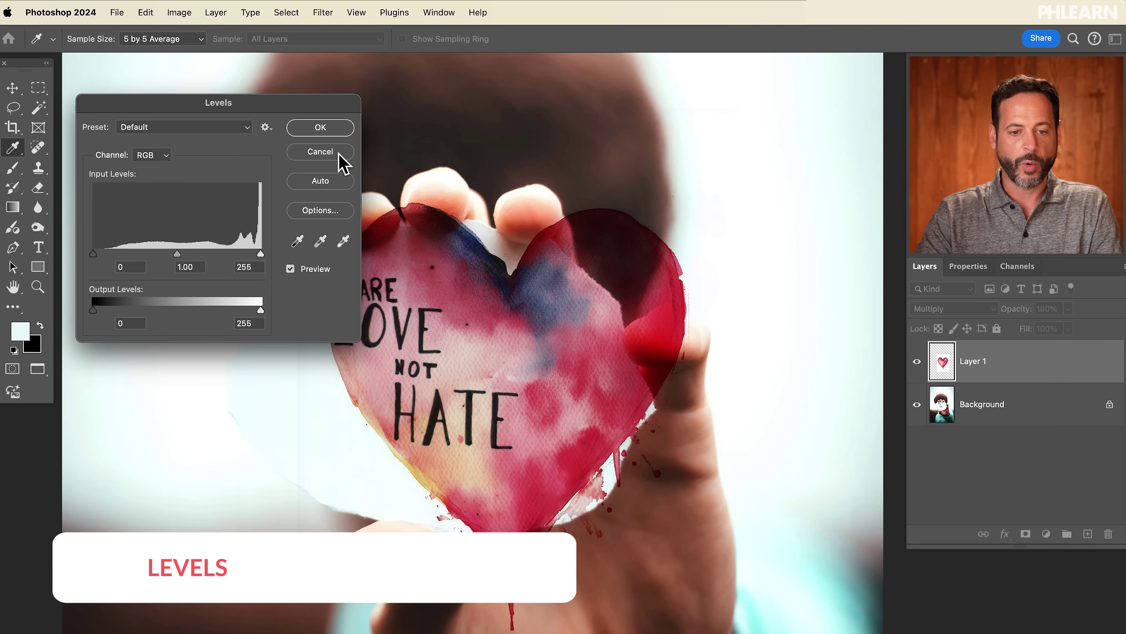
click(328, 153)
click(179, 12)
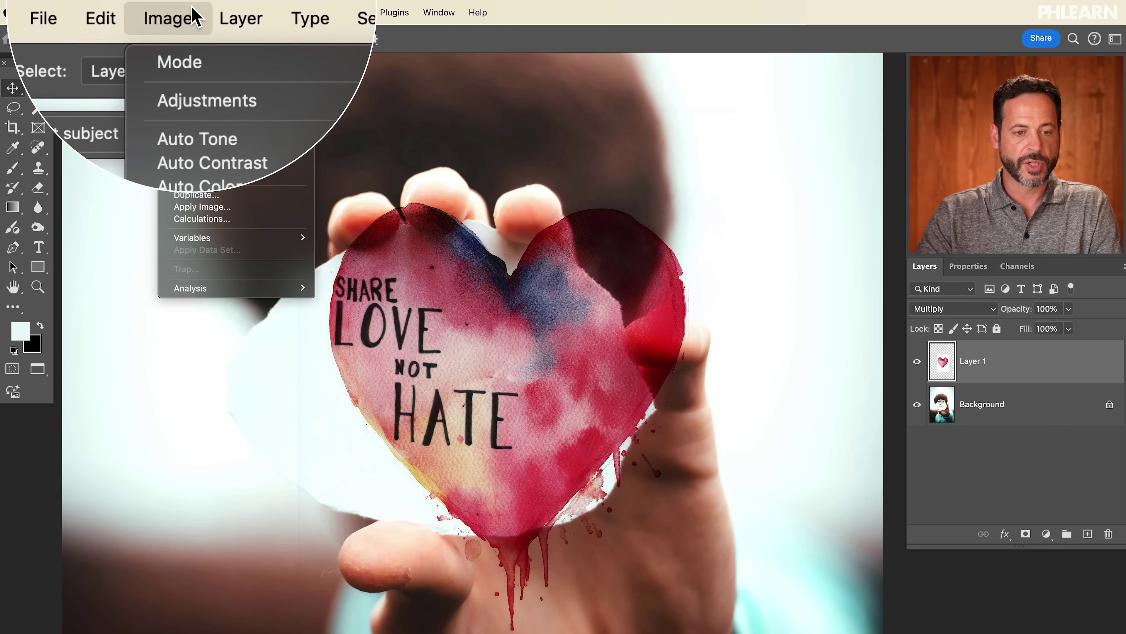
mouse_move(191, 52)
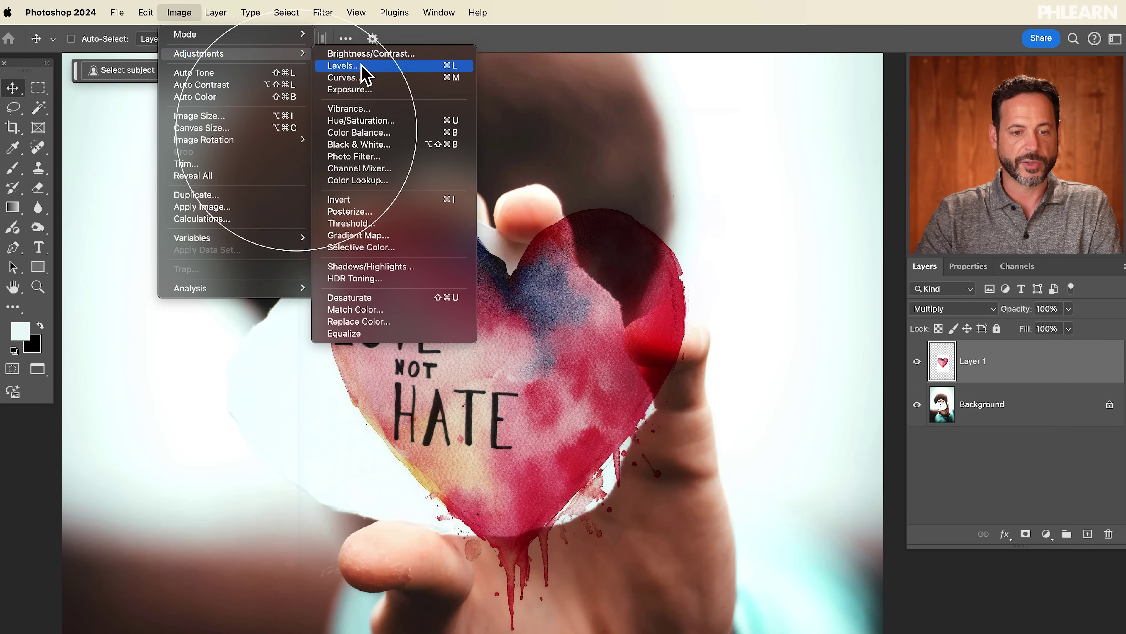
click(362, 66)
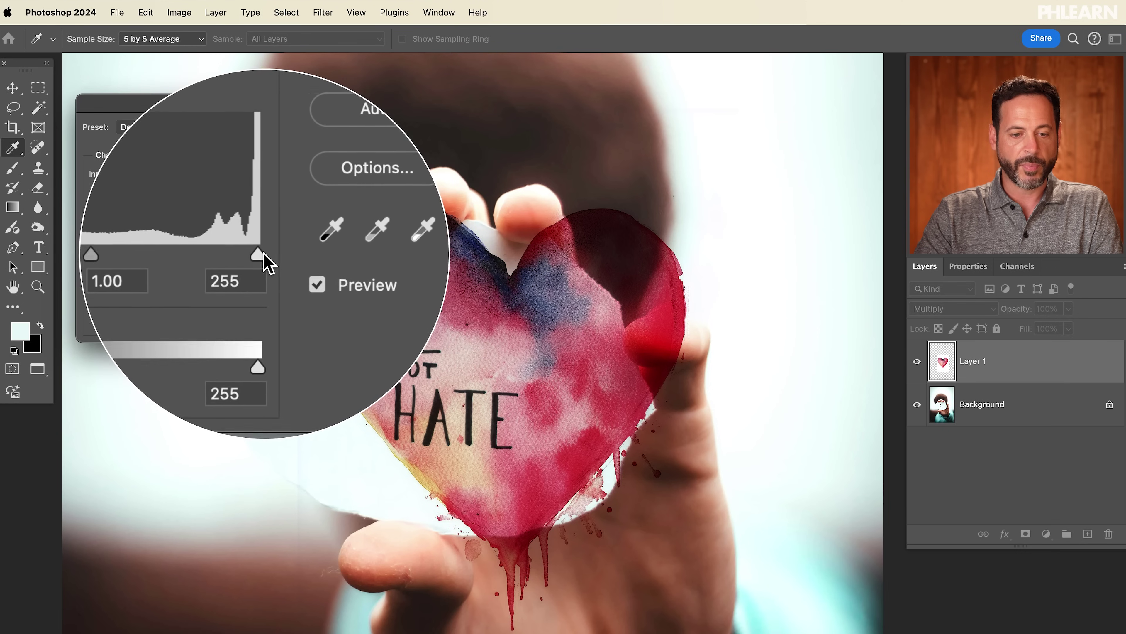
drag(257, 254, 262, 255)
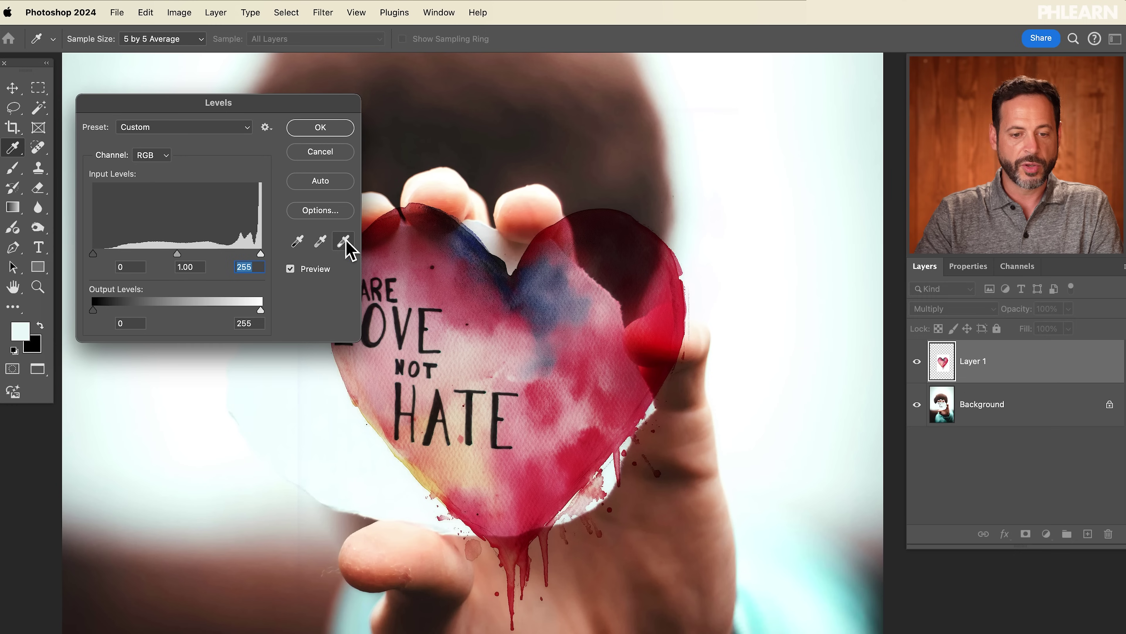
click(343, 241)
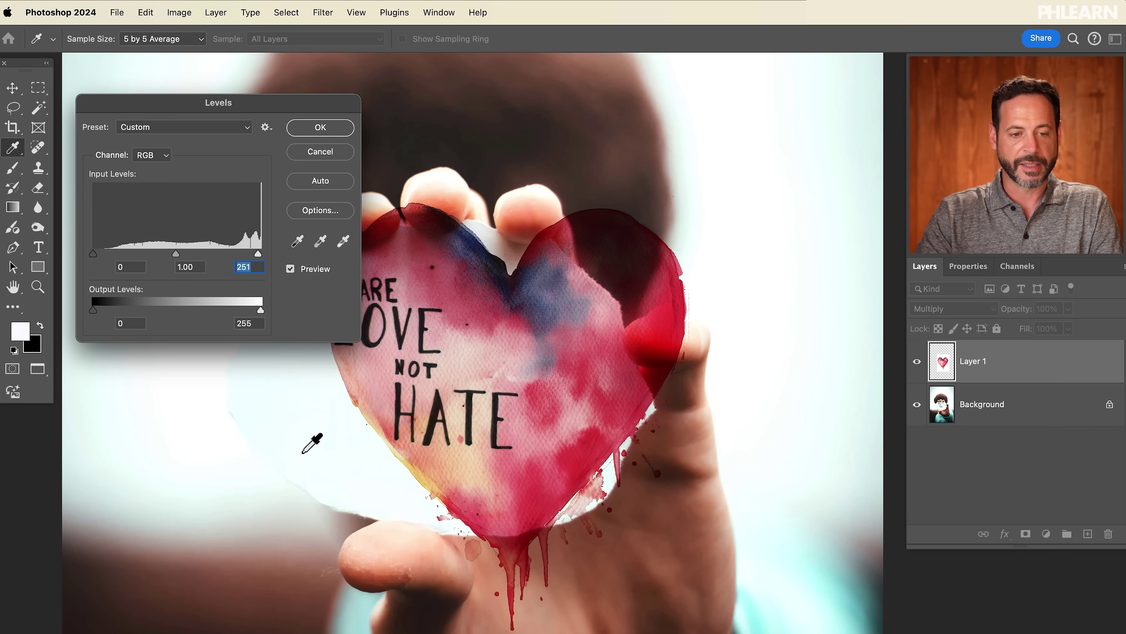
click(323, 131)
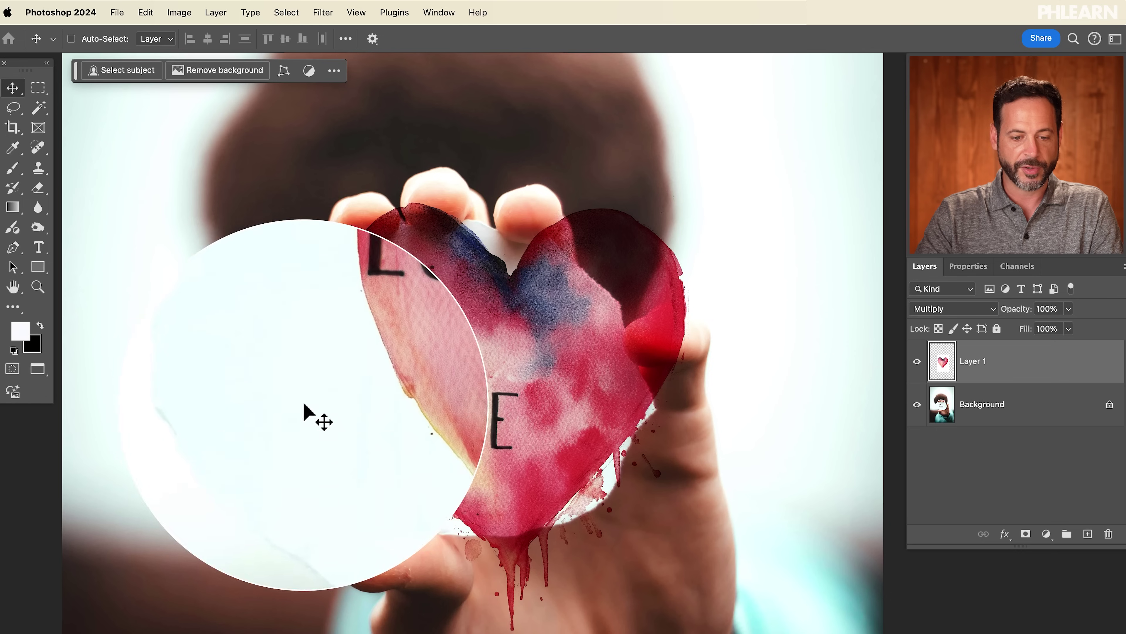
Scale the heart layer down to about 64% and position it within the torn paper, over the lettering.
drag(505, 399, 473, 373)
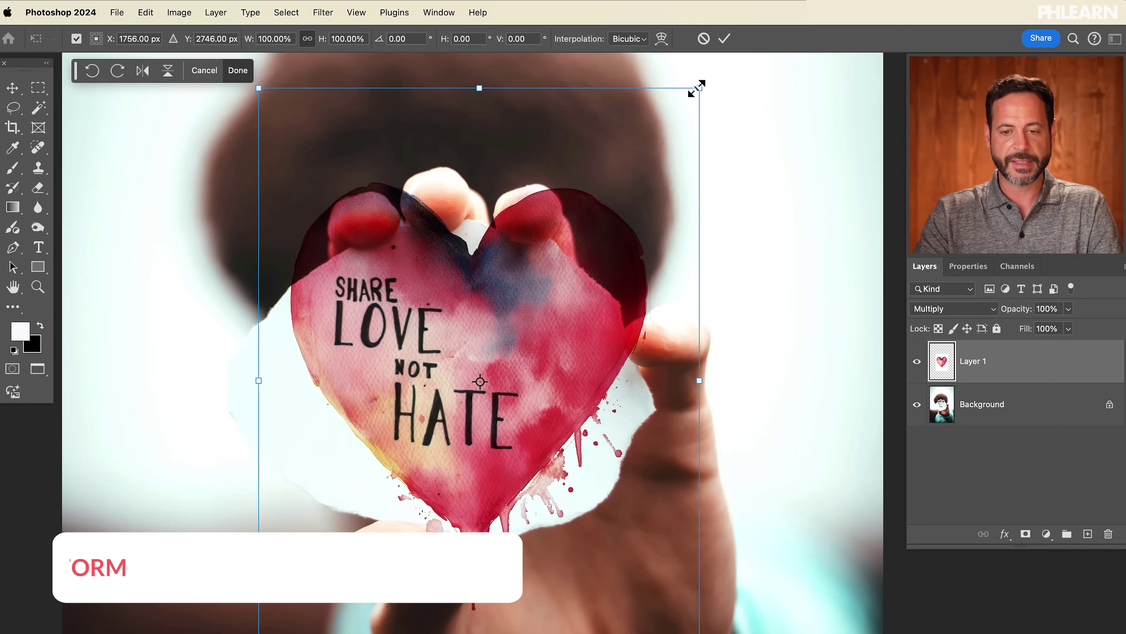
drag(696, 88, 636, 173)
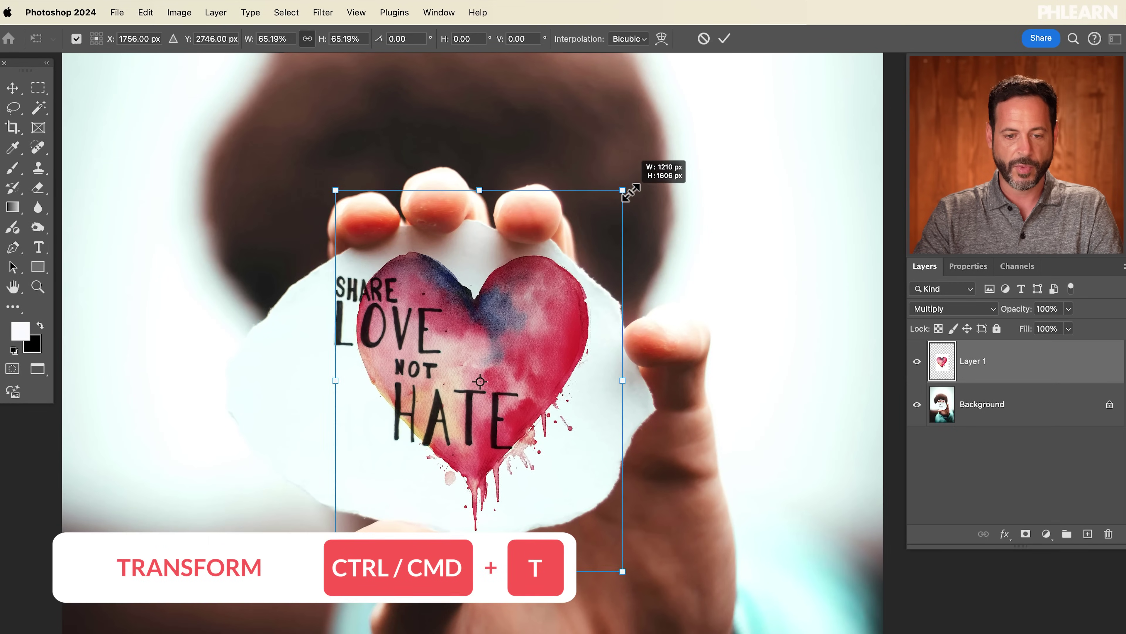
drag(521, 372, 548, 335)
drag(659, 153, 616, 206)
drag(498, 394, 519, 355)
drag(636, 169, 593, 222)
drag(499, 375, 514, 346)
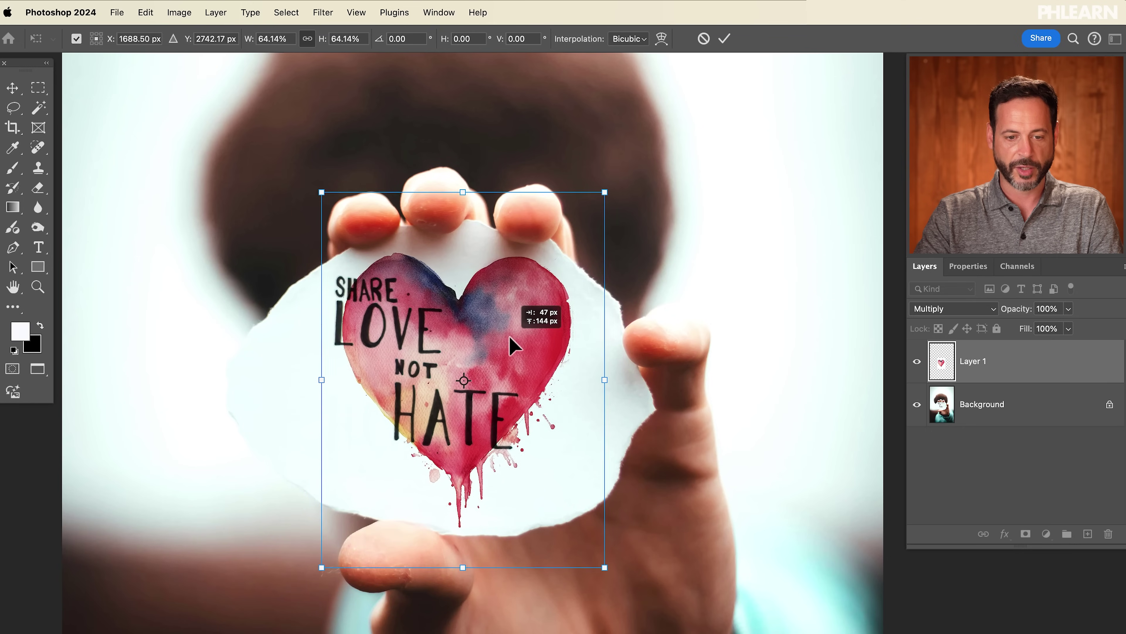
drag(507, 337, 505, 335)
key(Return)
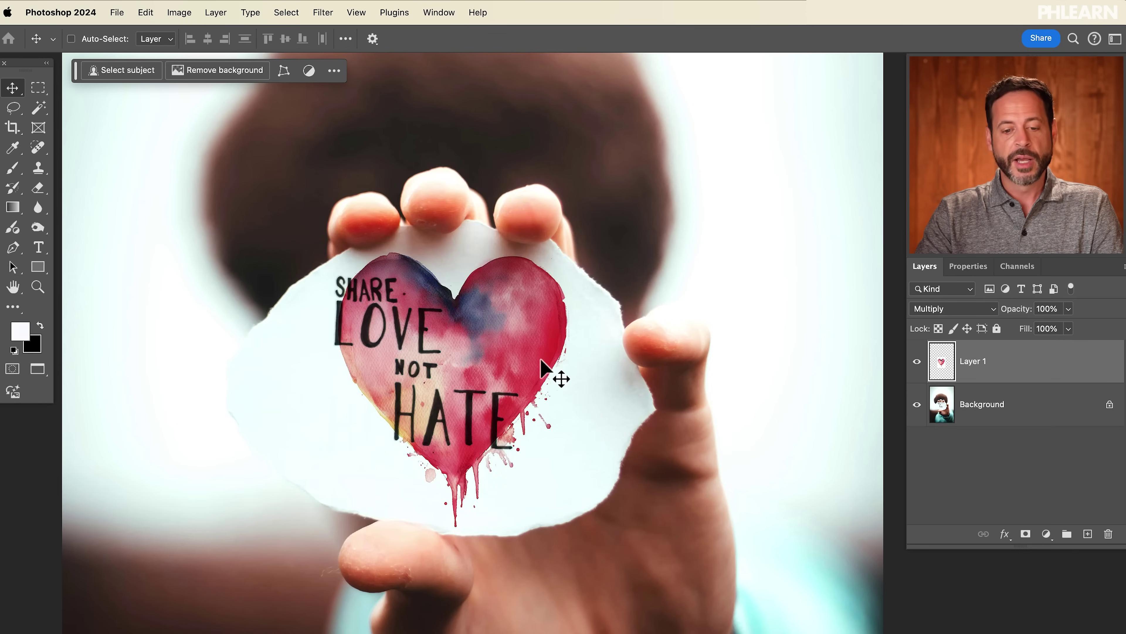
Hide the heart layer and start a Color Range selection on the Background layer.
click(917, 361)
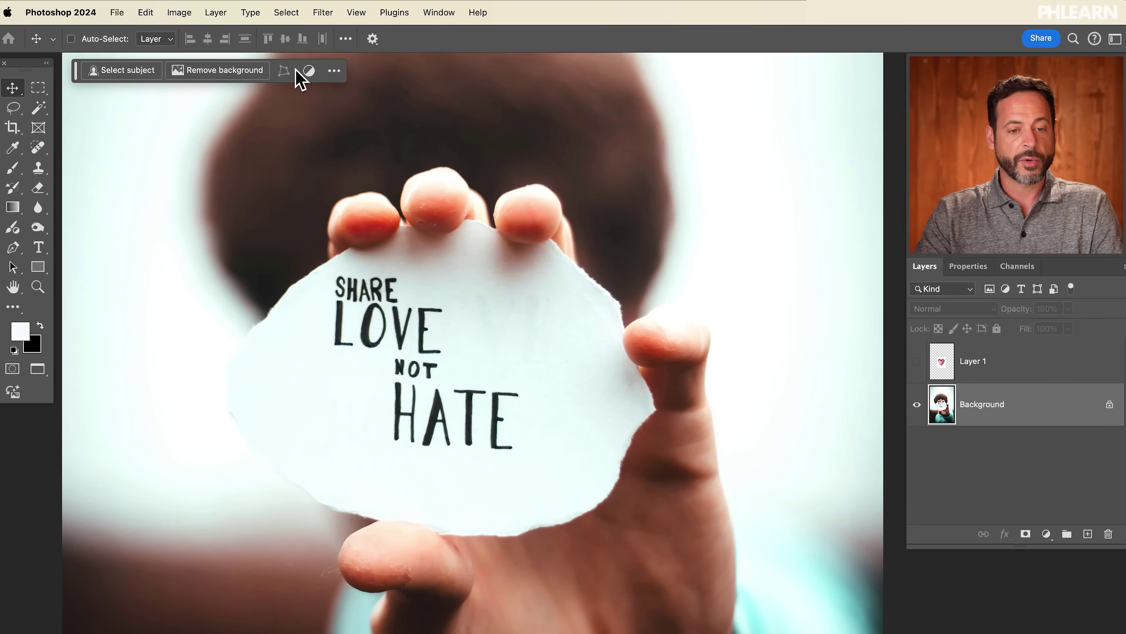
click(286, 12)
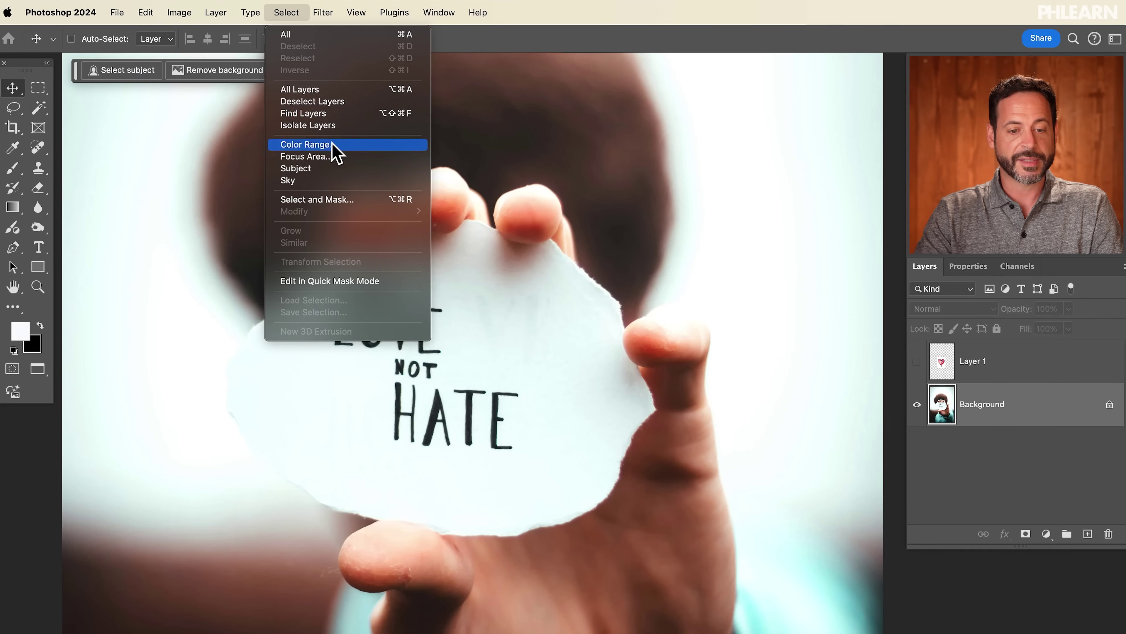
click(351, 151)
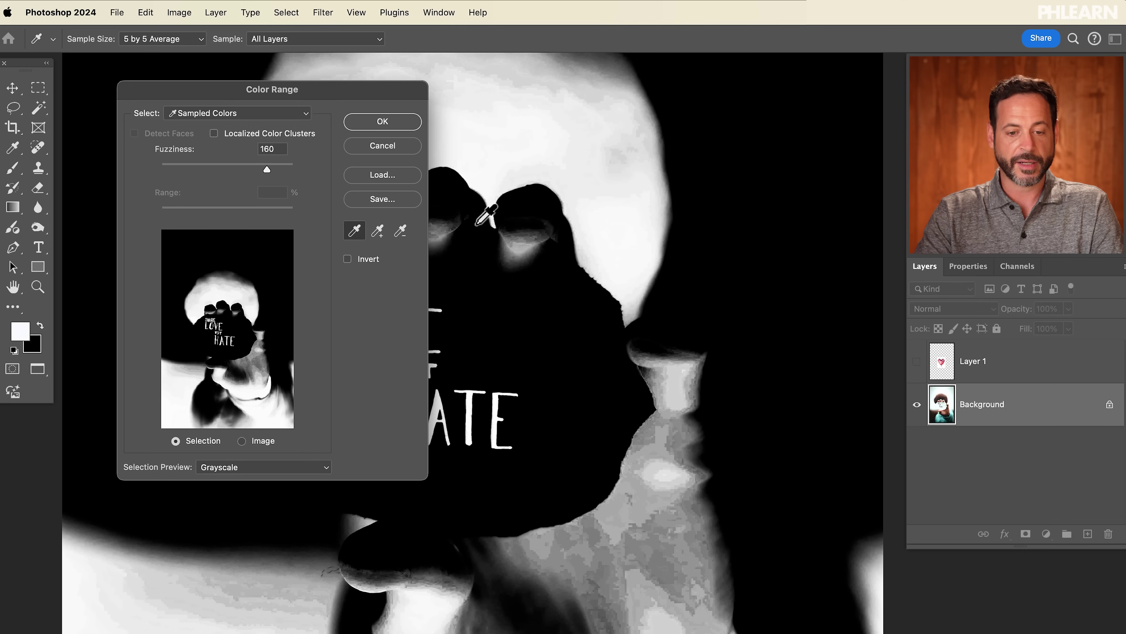
drag(496, 362, 673, 311)
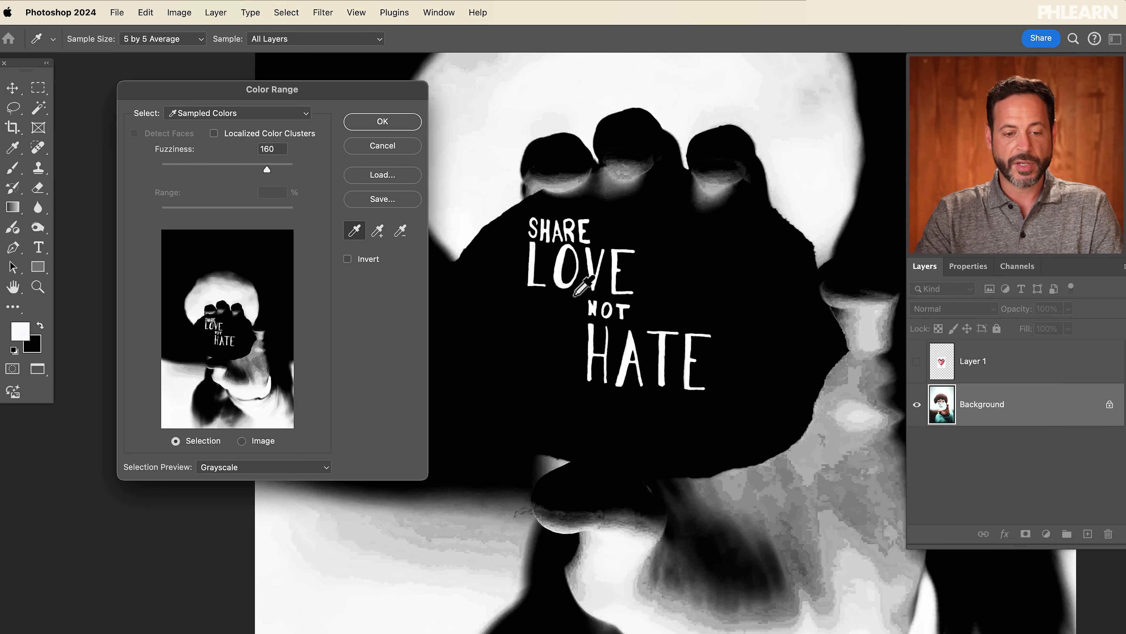
Sample the white paper as the selection colour with the selection preview at None, and return the preview to Grayscale.
click(223, 466)
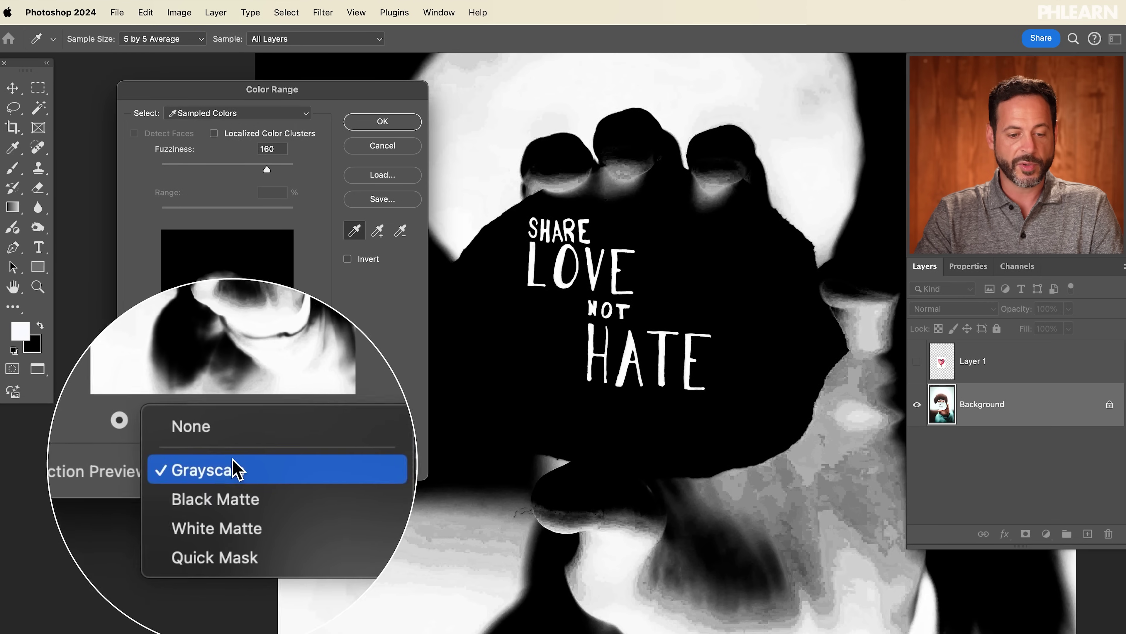
click(234, 450)
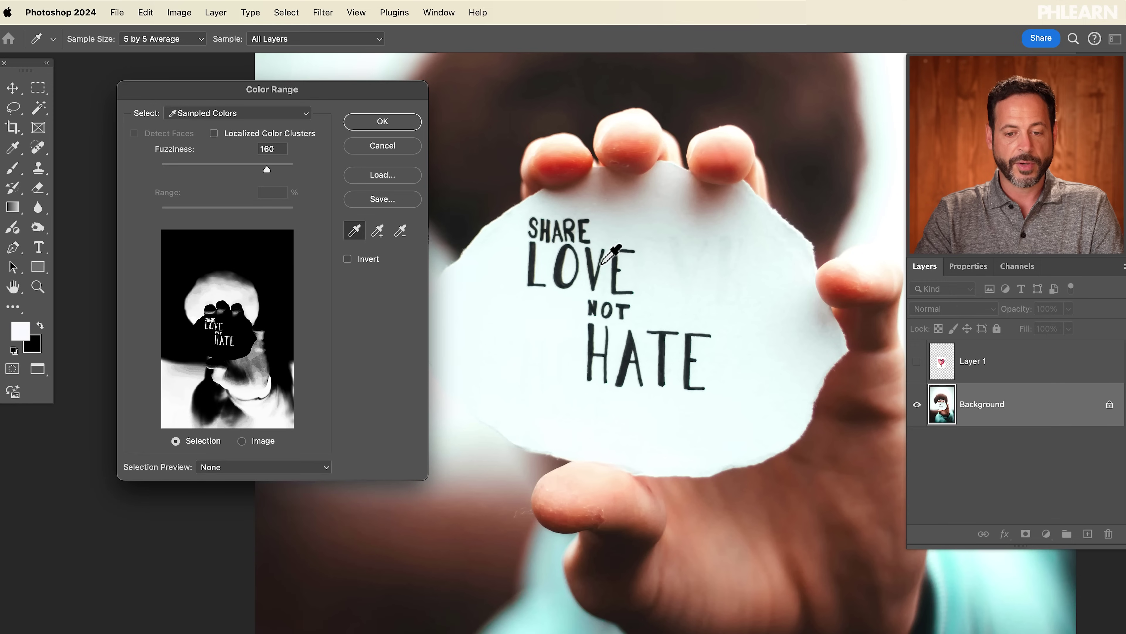
click(641, 283)
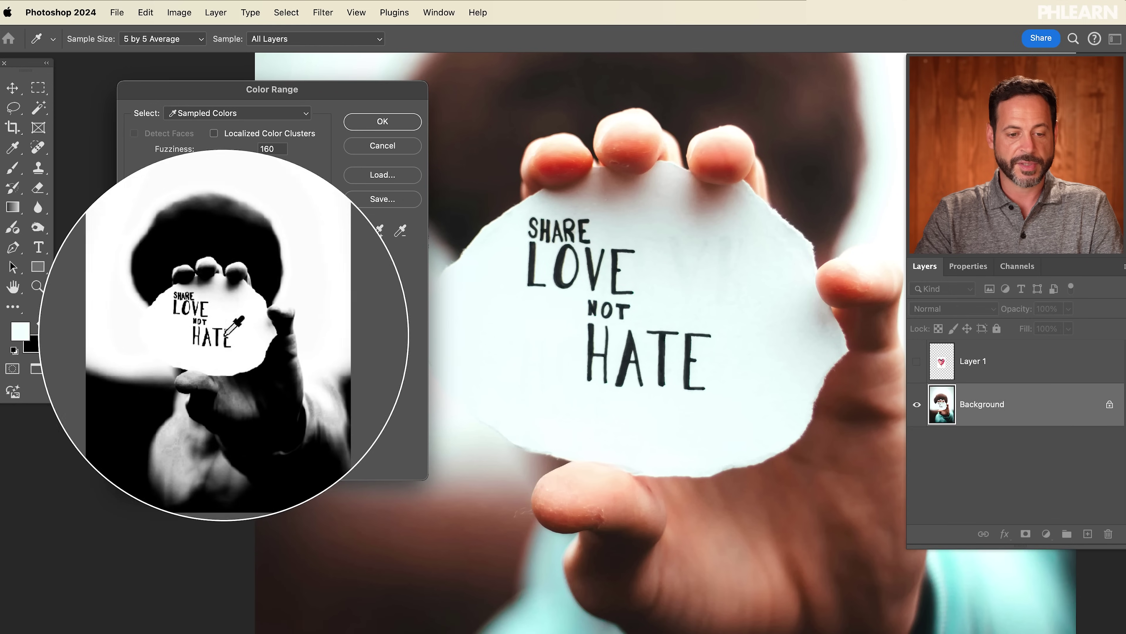
click(208, 475)
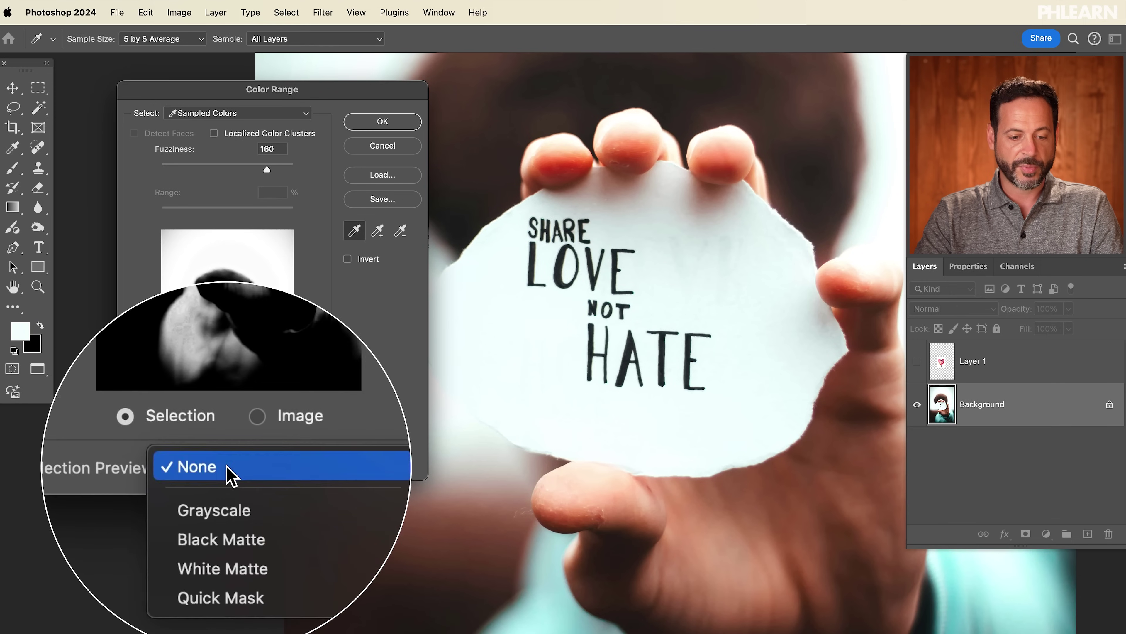
click(236, 495)
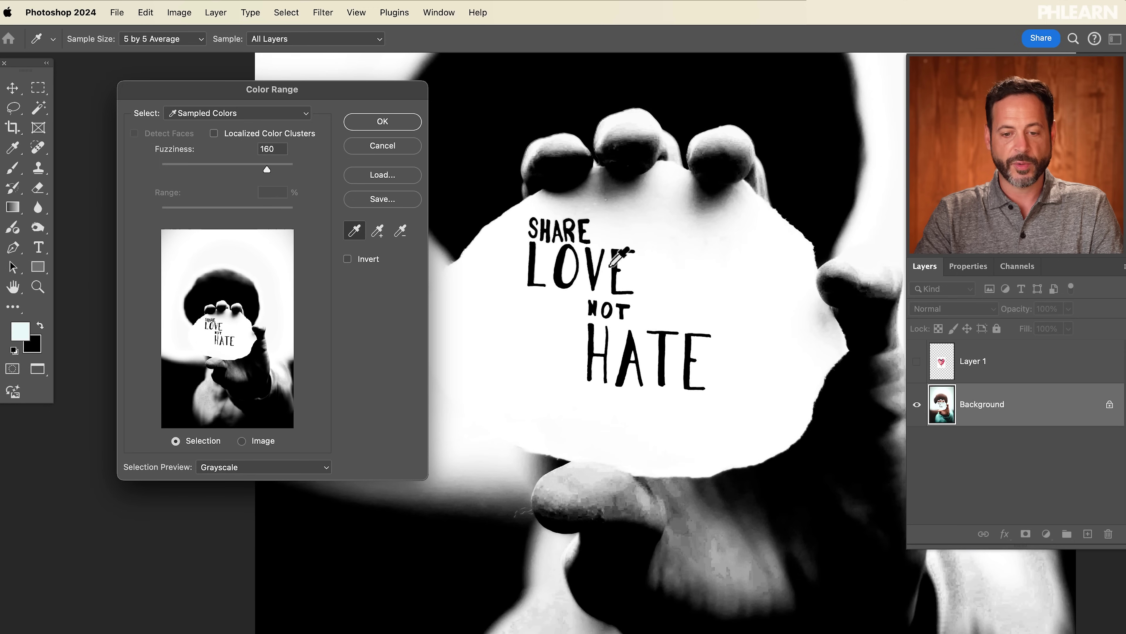
Select the black lettering by sampling its dark colour with the Color Range fuzziness set to 192.
click(562, 267)
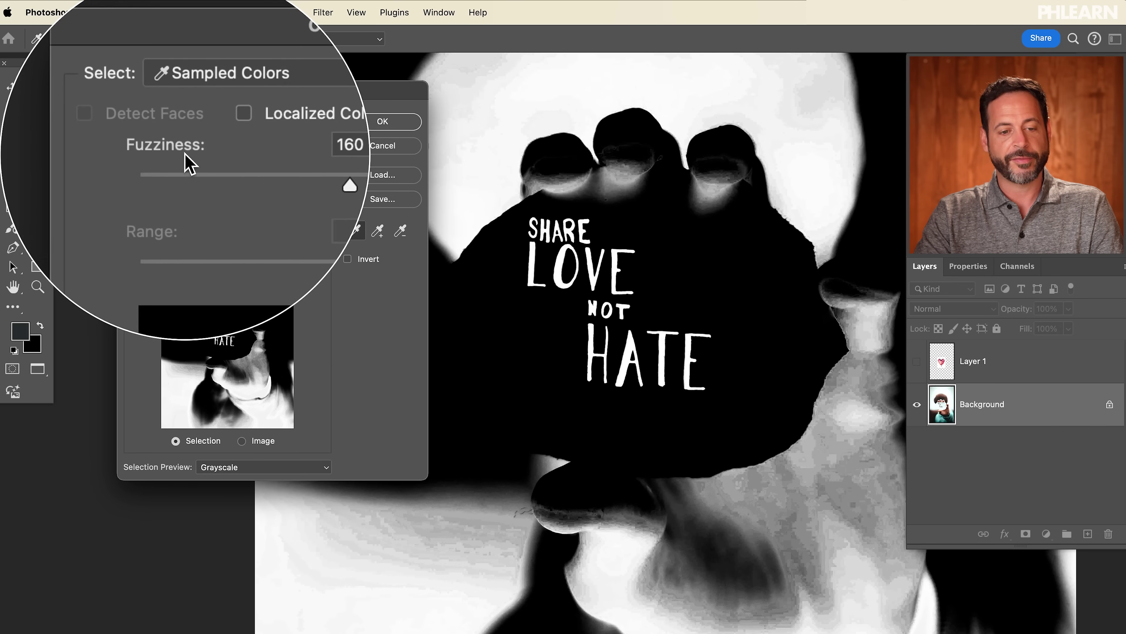
drag(267, 164, 181, 172)
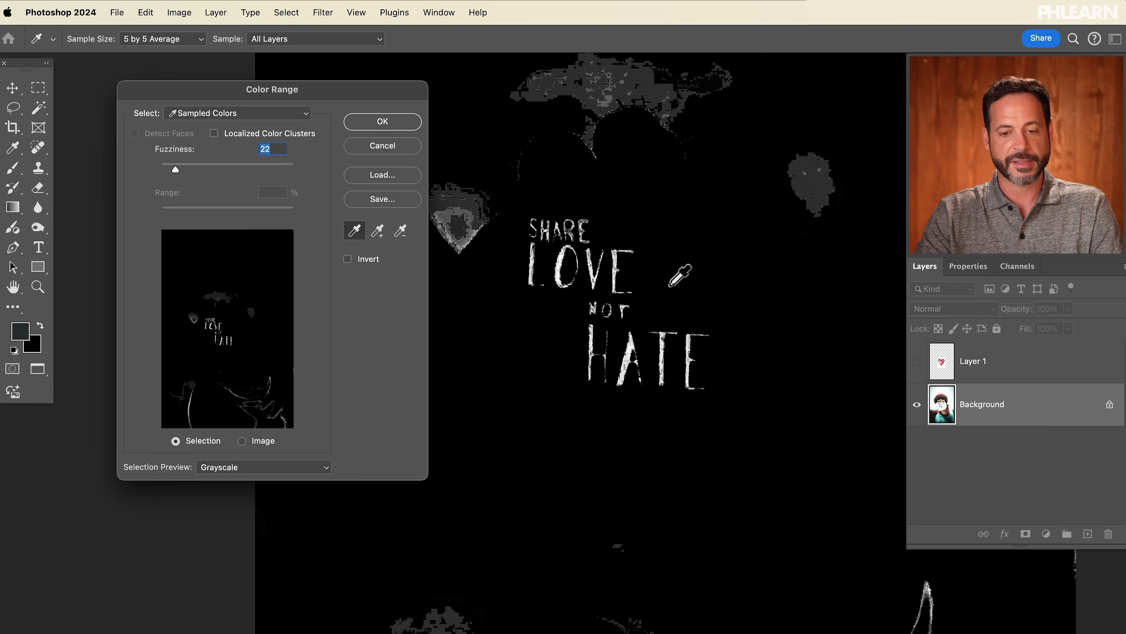
drag(179, 170, 287, 174)
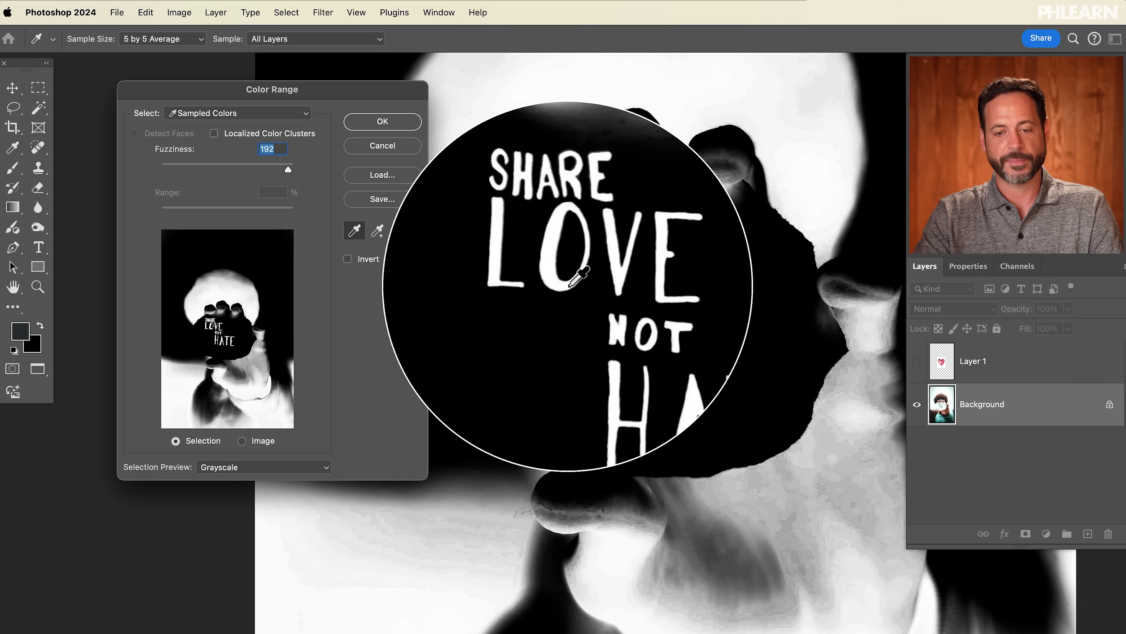
click(382, 122)
drag(606, 305, 566, 340)
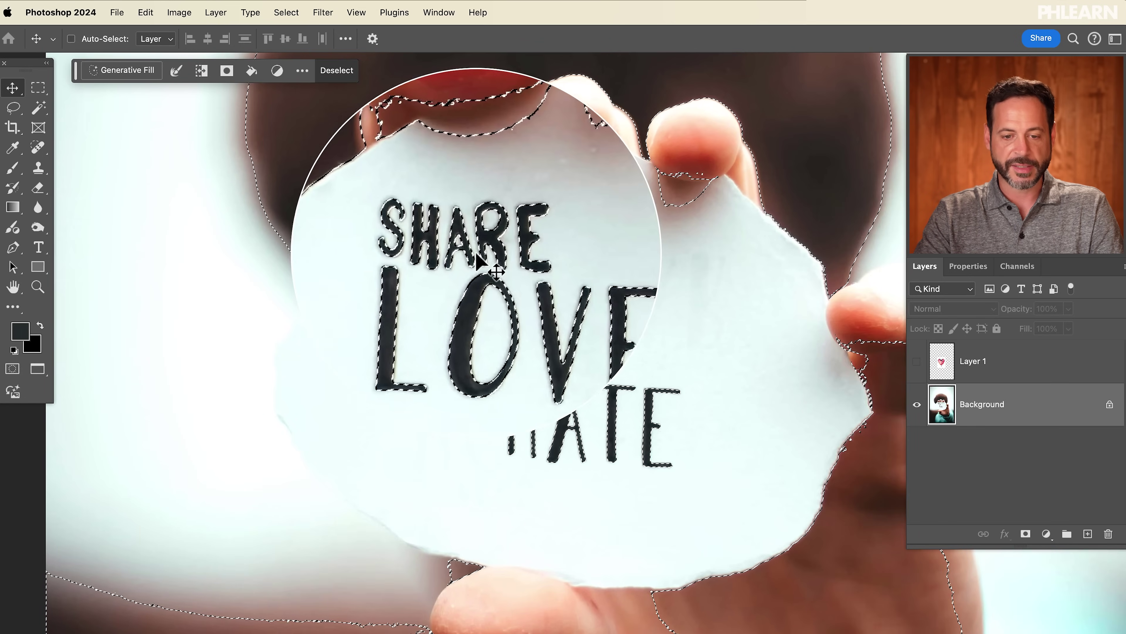
Add a new empty layer directly above the Background layer, keeping the lettering selection active.
key(super+0)
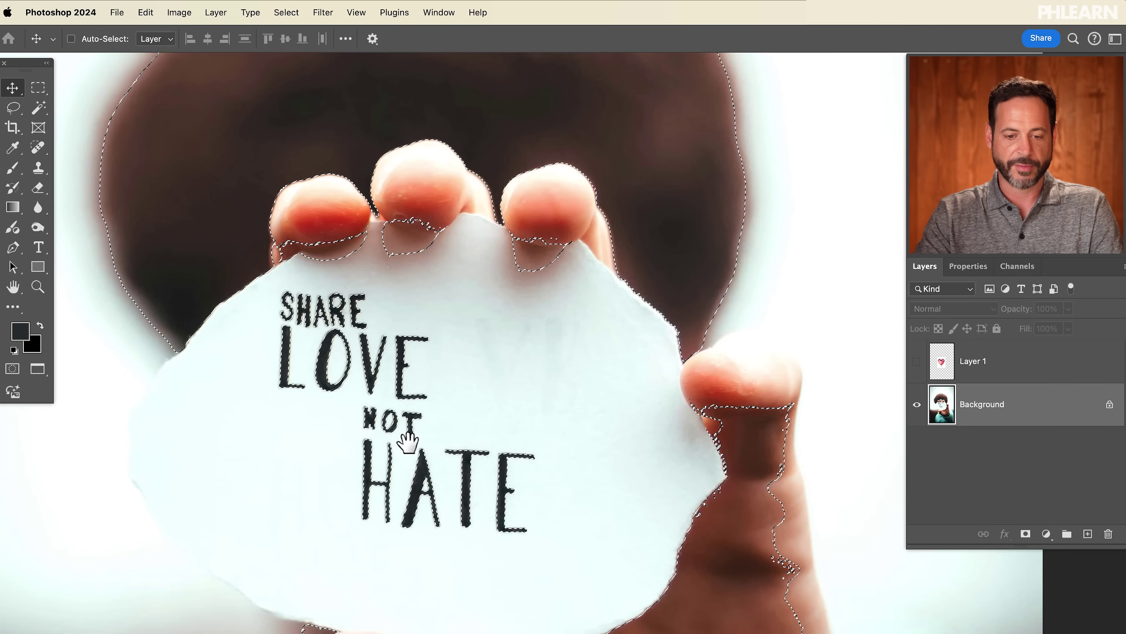
super+click(412, 433)
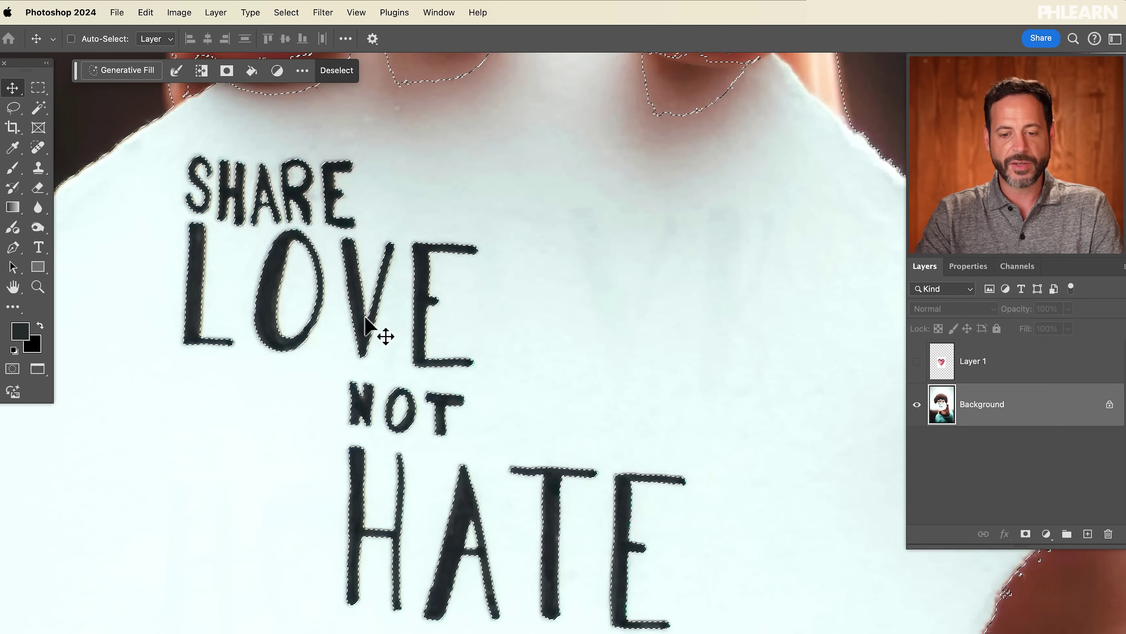
scroll(541, 422, down, 3)
scroll(541, 422, left, 3)
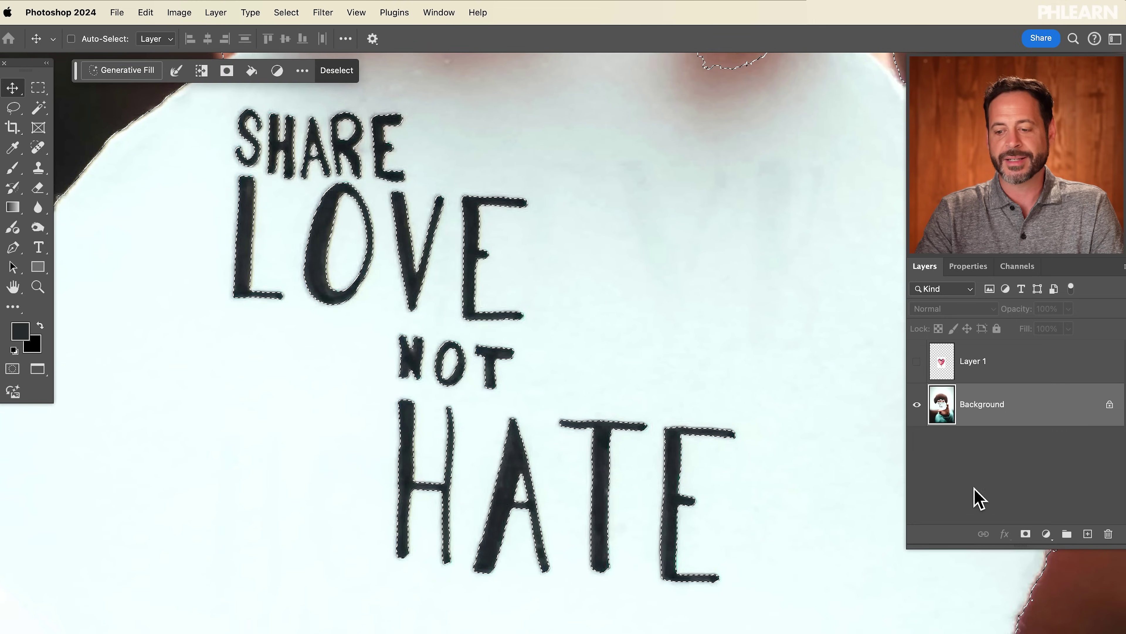
click(1087, 533)
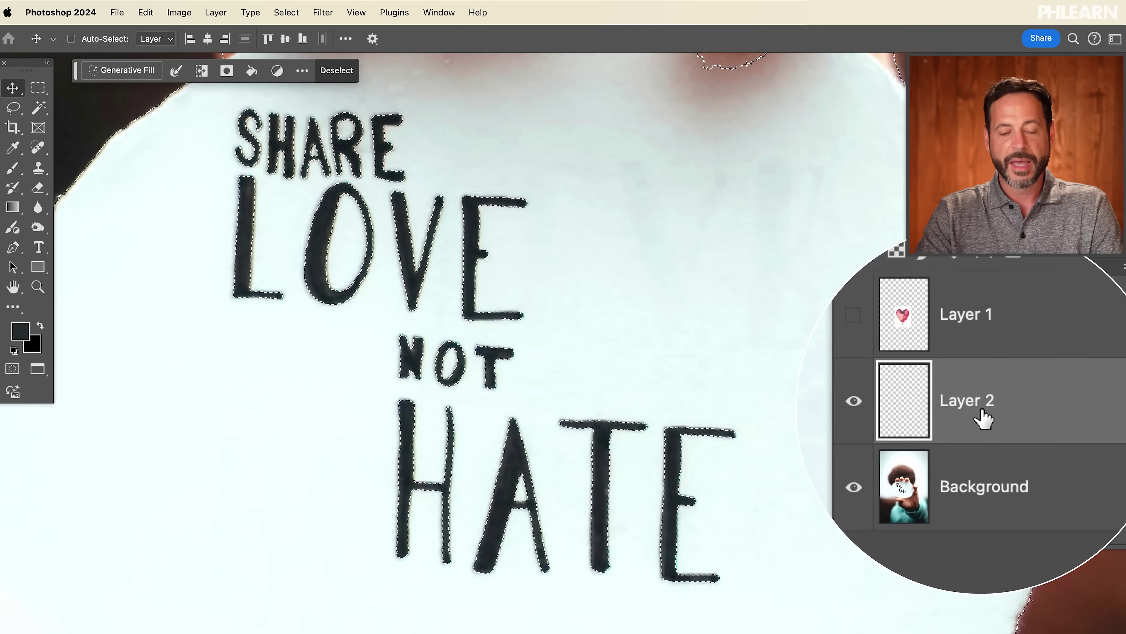
Paint the selected lettering white (ffffff) with the Brush tool on the new layer, and deselect.
key(b)
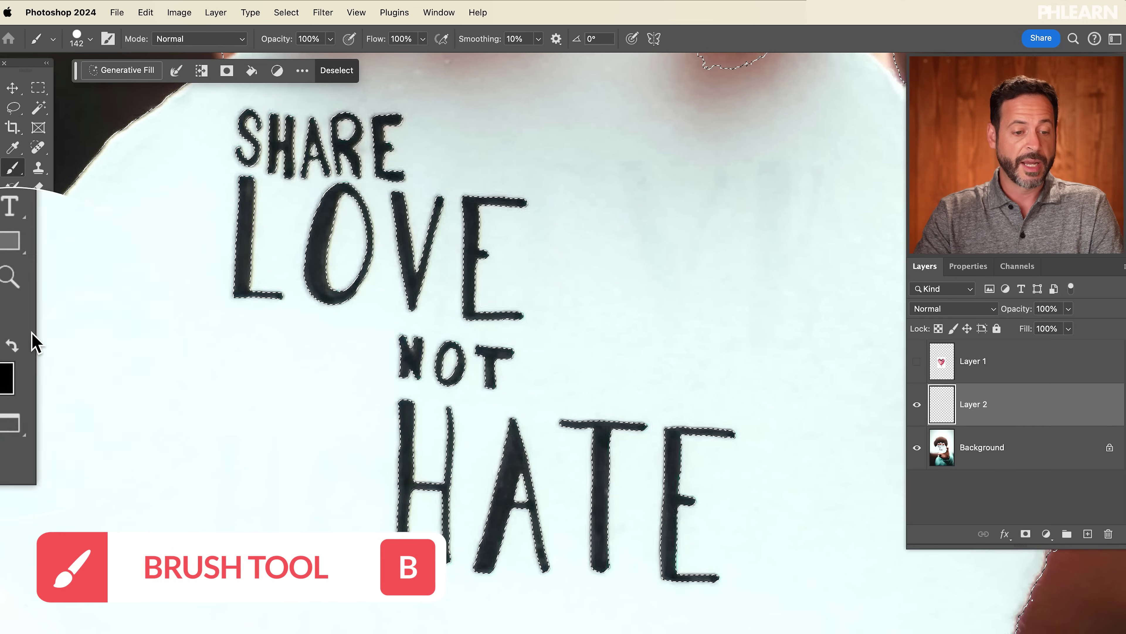
click(21, 331)
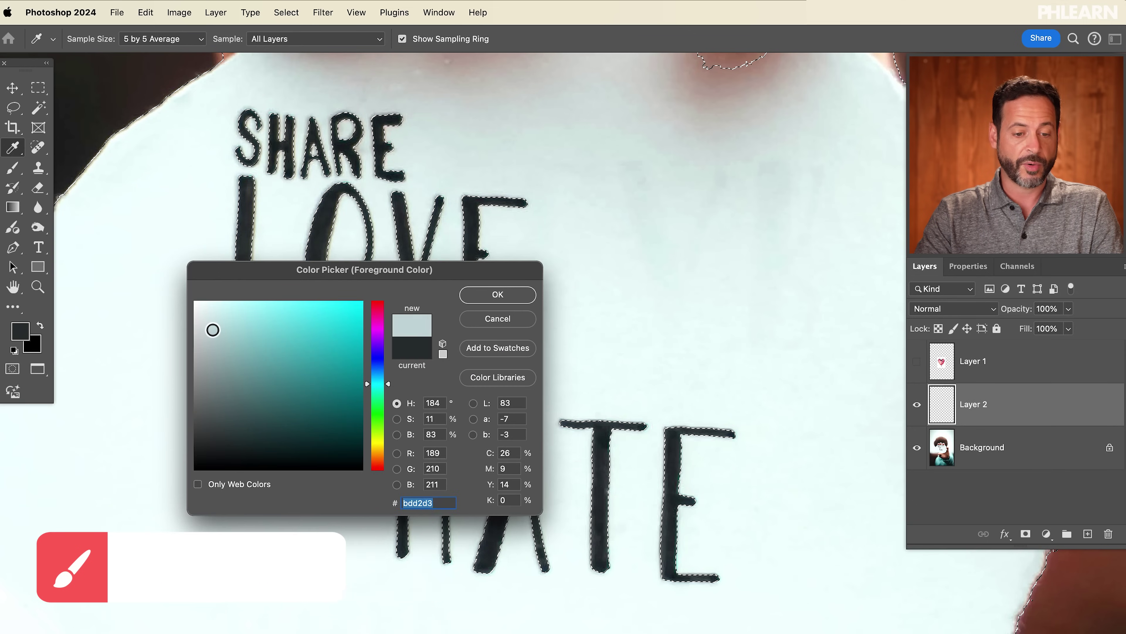
click(173, 290)
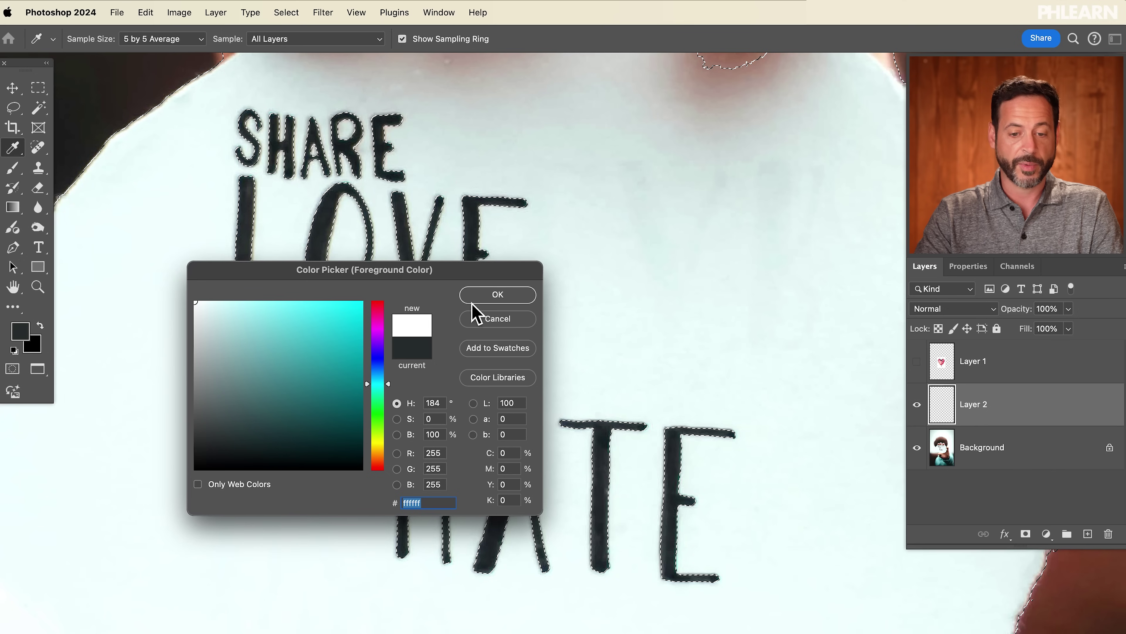
click(492, 294)
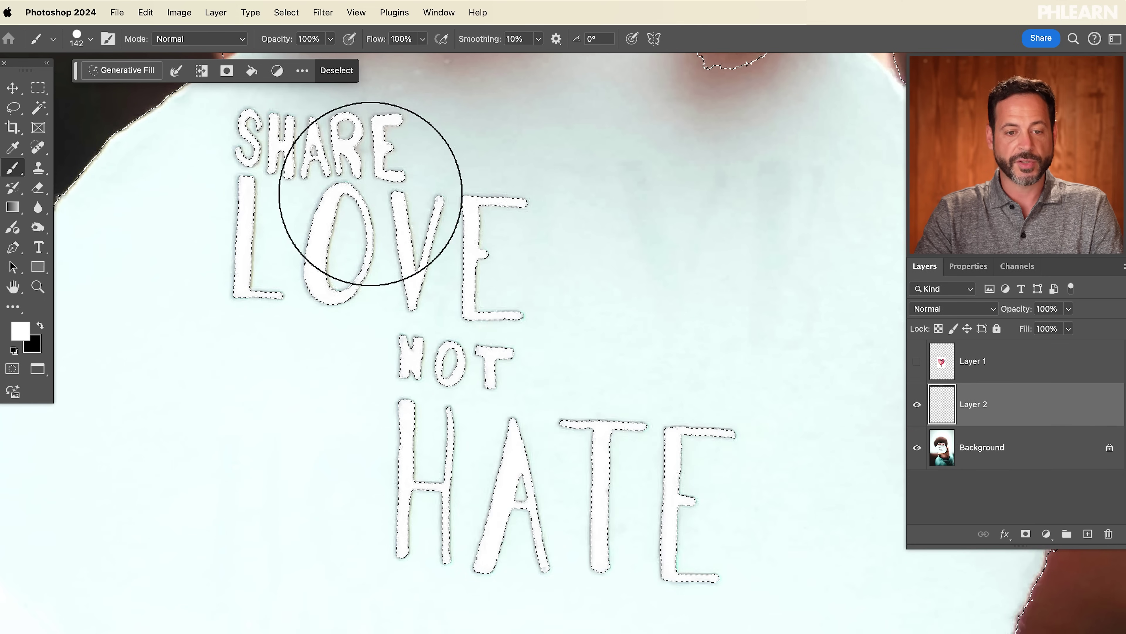
click(338, 72)
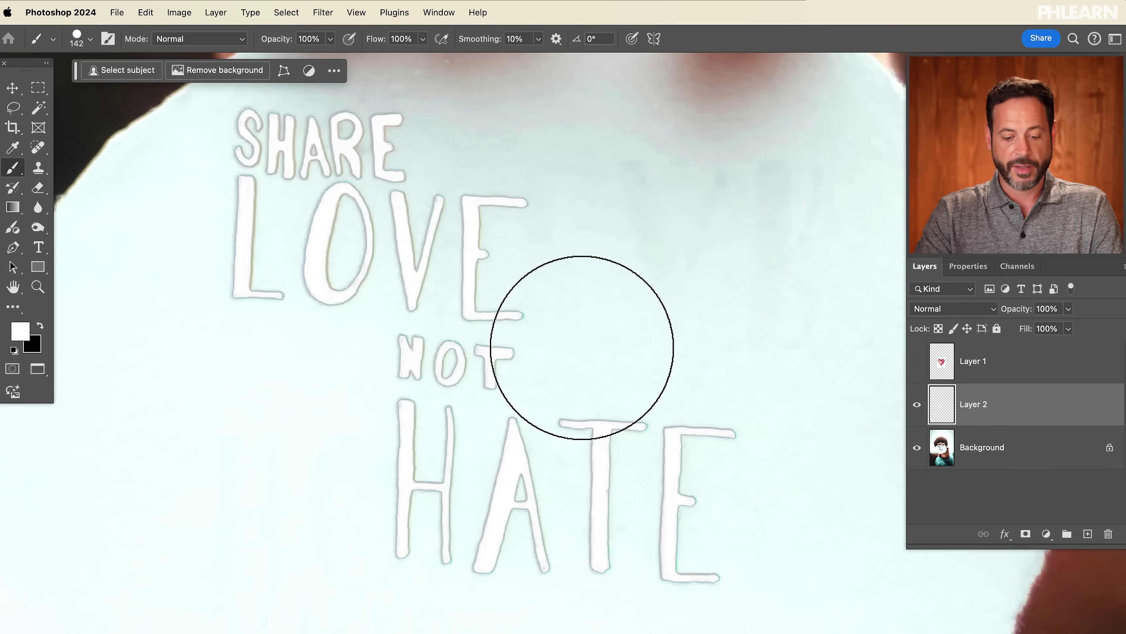
Move the white lettering down and right, away from the original black lettering, and rename its layer Text.
key(v)
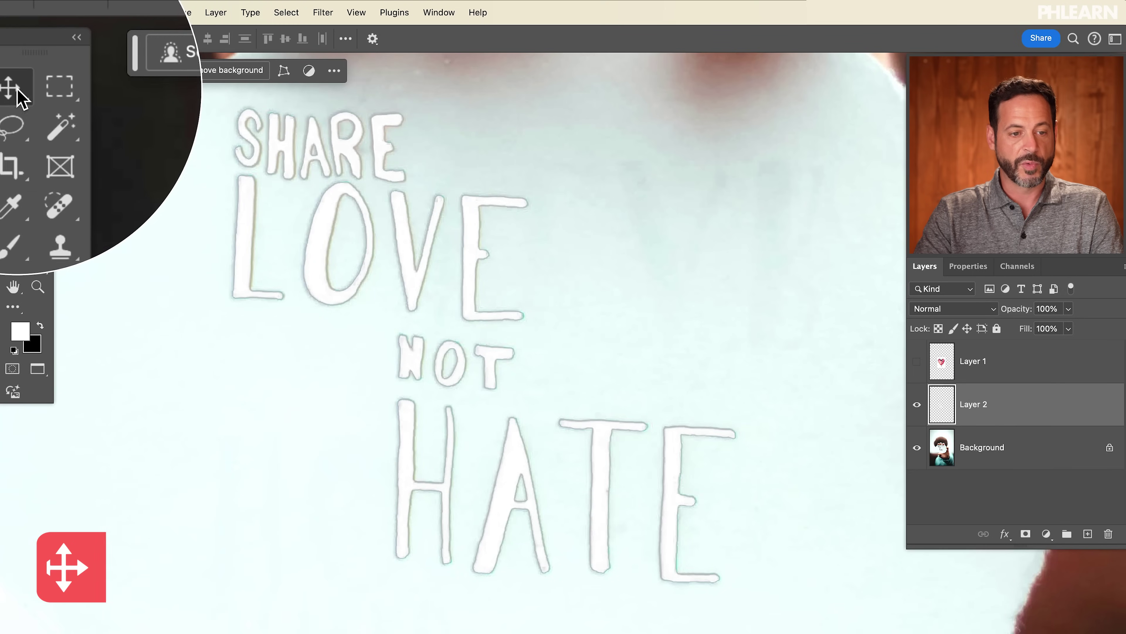
drag(284, 441, 487, 328)
scroll(228, 410, right, 10)
drag(228, 410, 563, 626)
drag(583, 586, 597, 560)
Show the heart layer, place the Text layer above it, and move the white lettering onto the heart.
click(917, 361)
drag(683, 539, 555, 305)
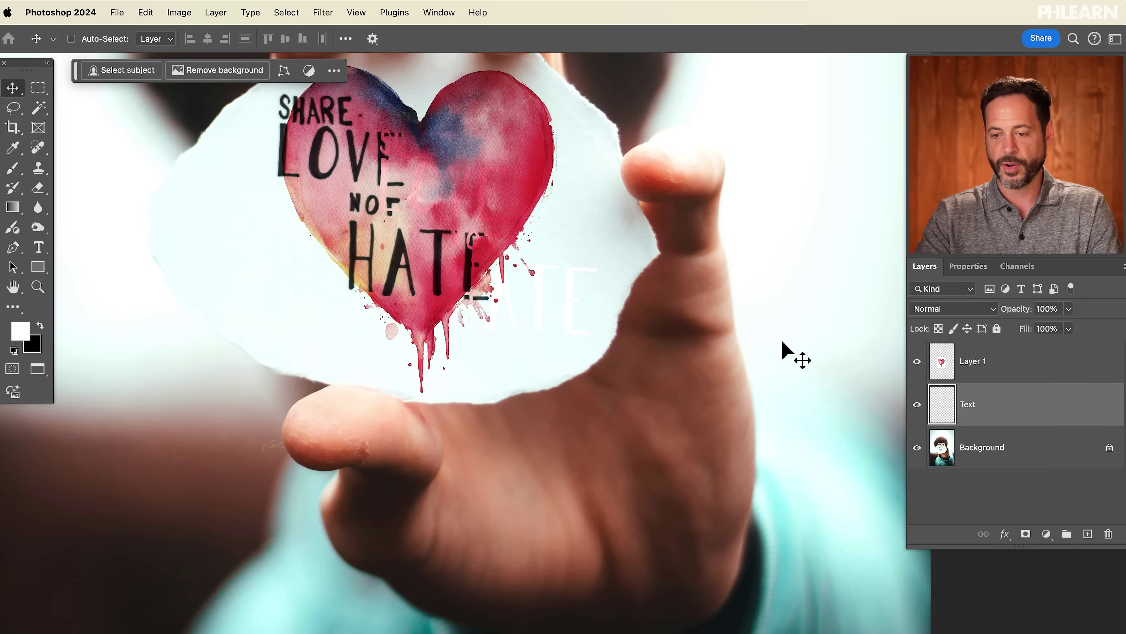
drag(988, 404, 999, 354)
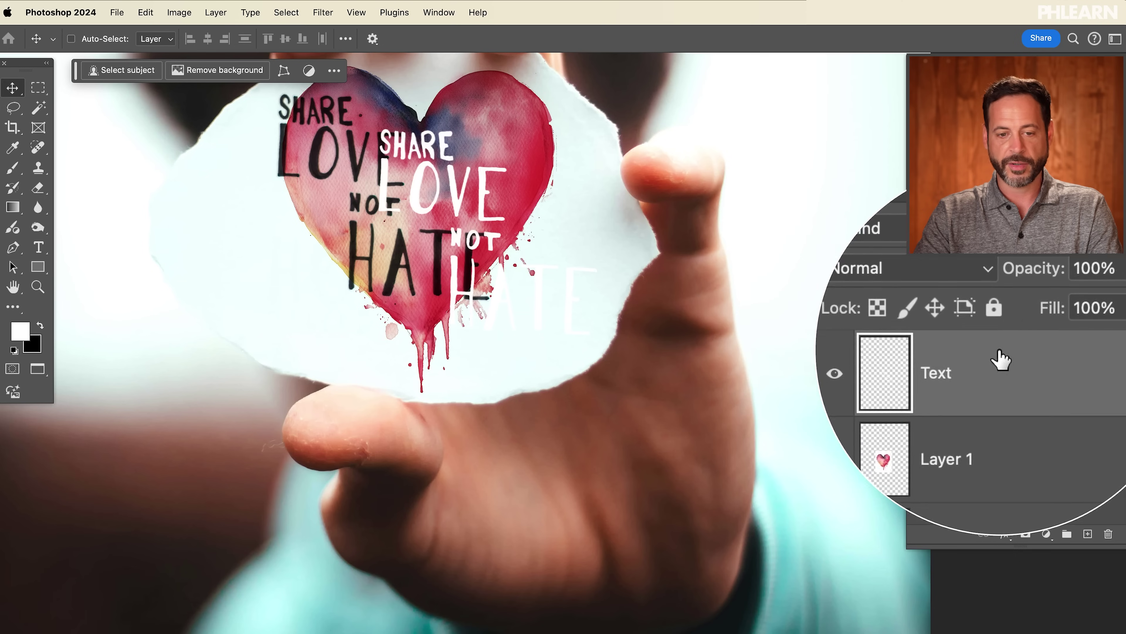
drag(459, 284, 372, 244)
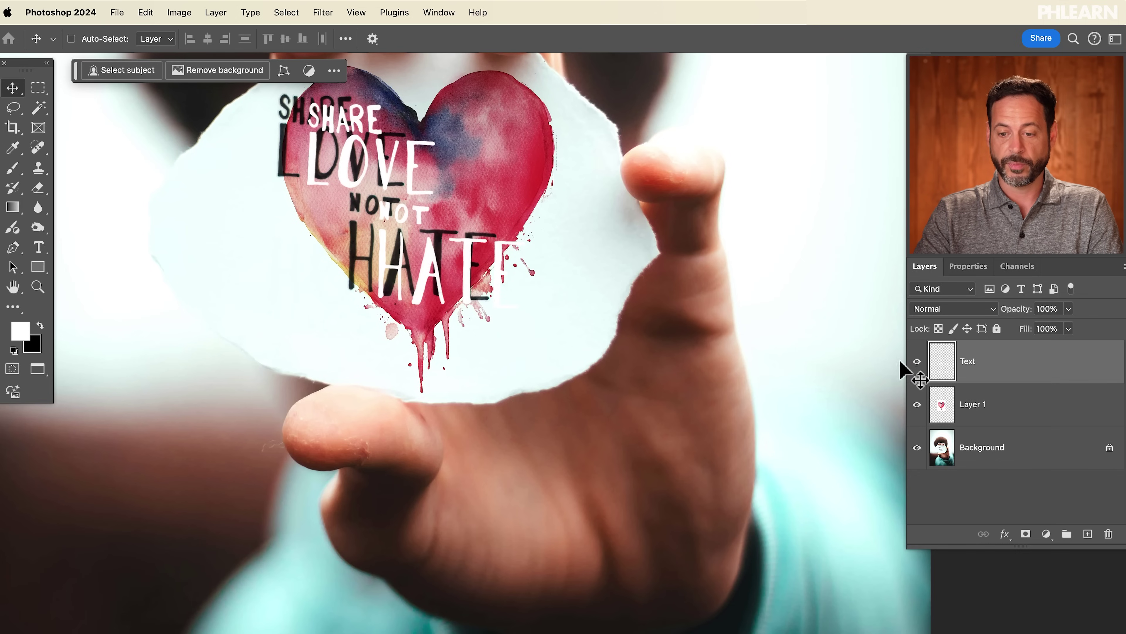
Hide the Text and heart layers and make the Background layer active.
click(916, 361)
click(916, 403)
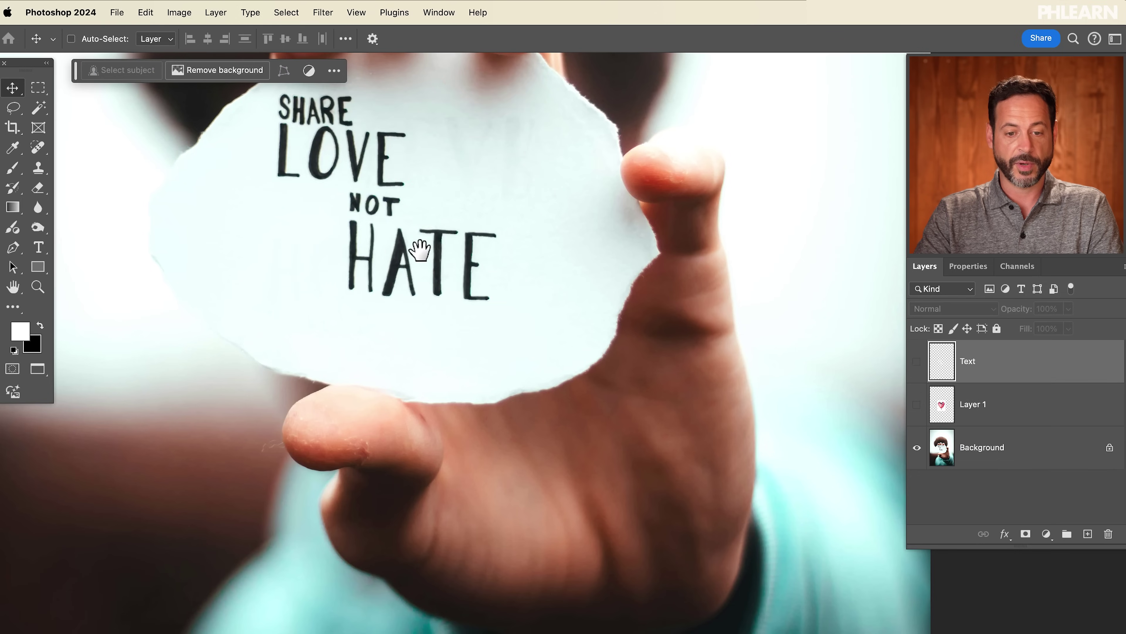
super+click(475, 313)
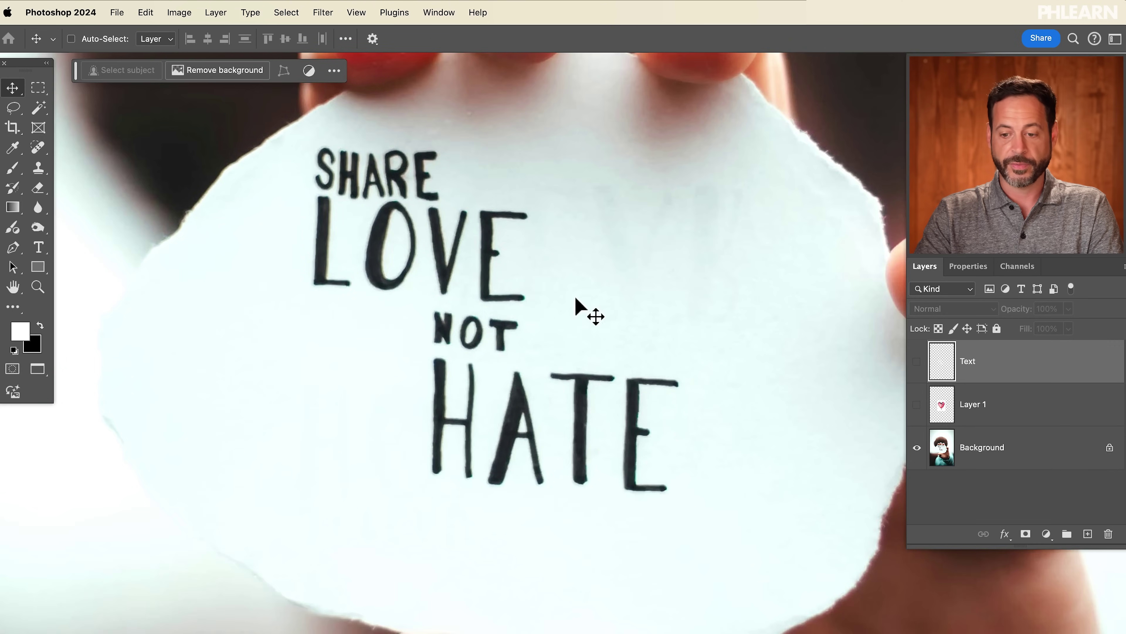
click(967, 454)
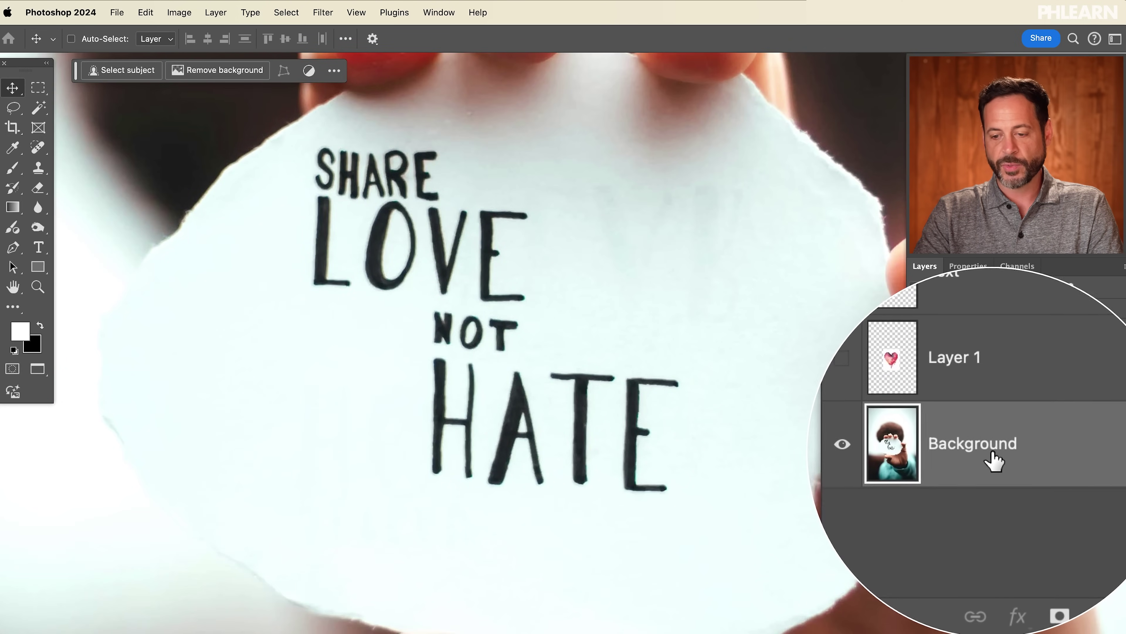
Cover all the black lettering with the Selection Brush and remove it using Generative Fill with an empty prompt.
click(13, 107)
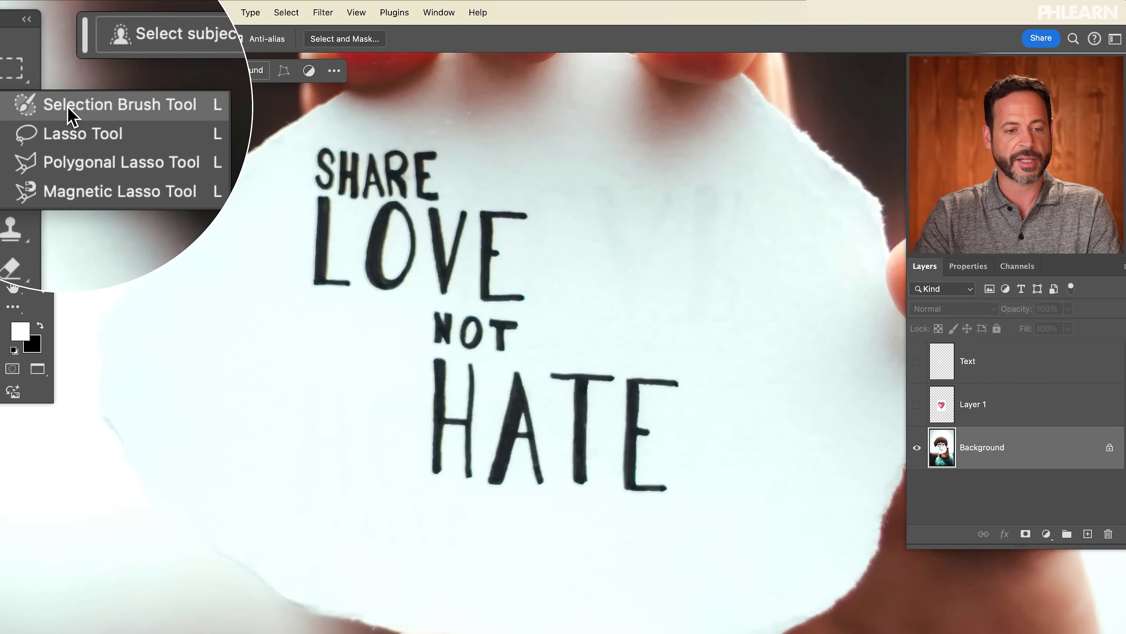
click(71, 116)
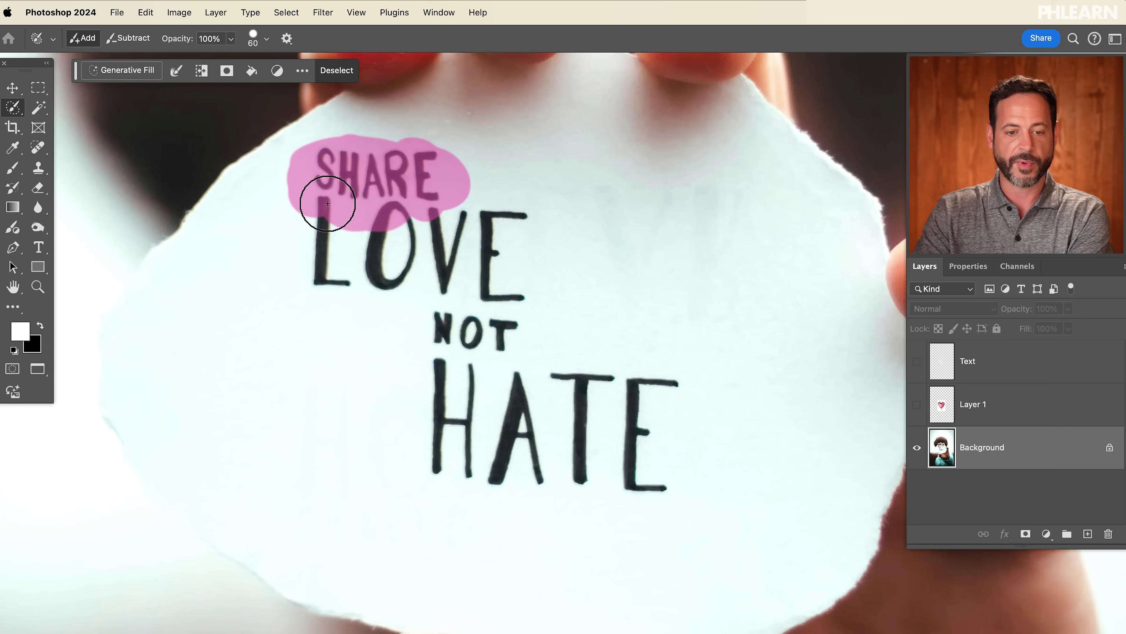
drag(332, 296, 419, 268)
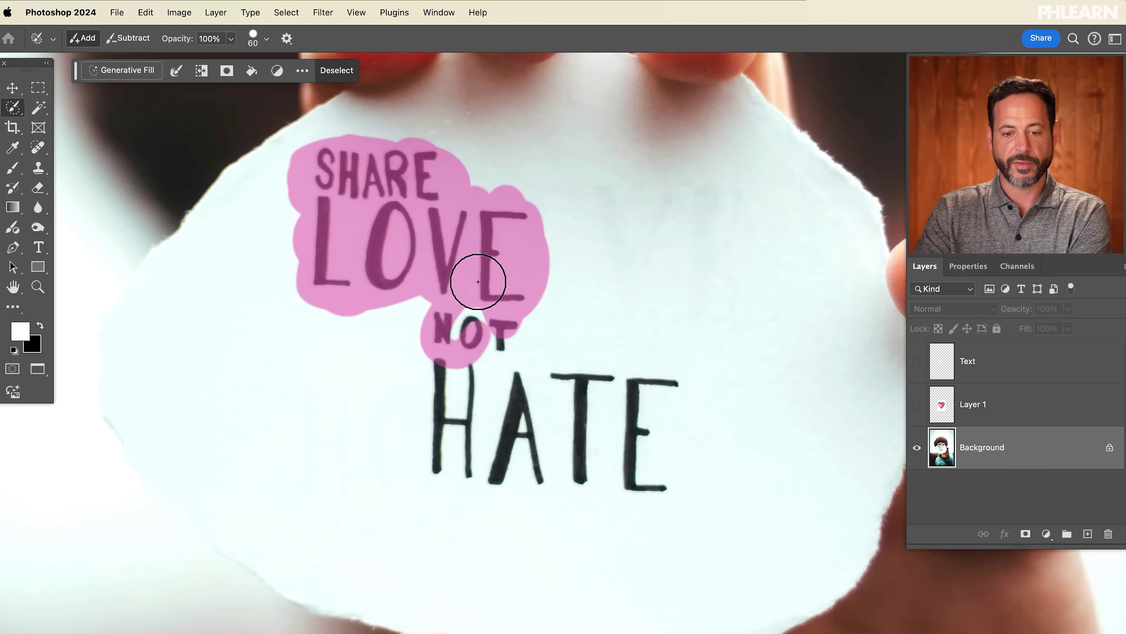
drag(458, 484, 624, 483)
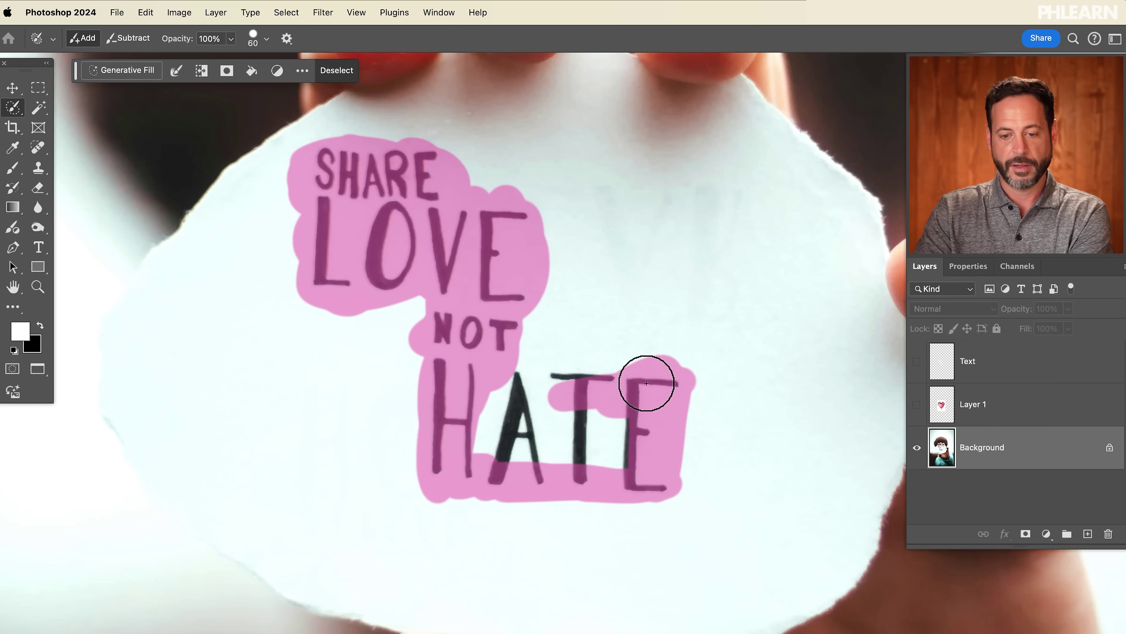
drag(561, 432, 650, 467)
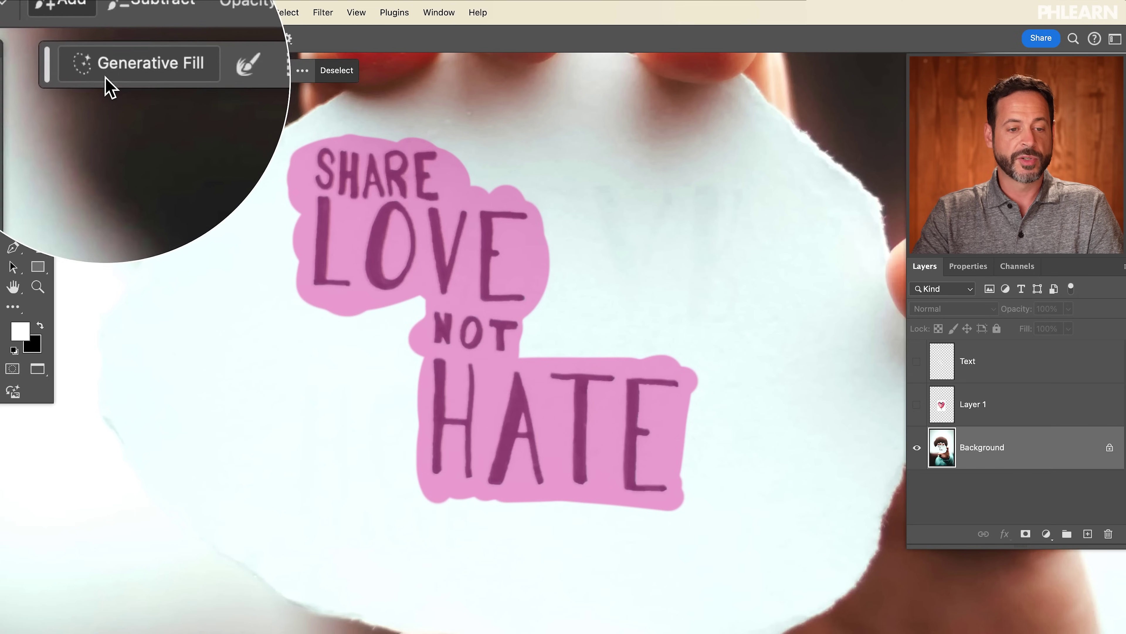
click(126, 70)
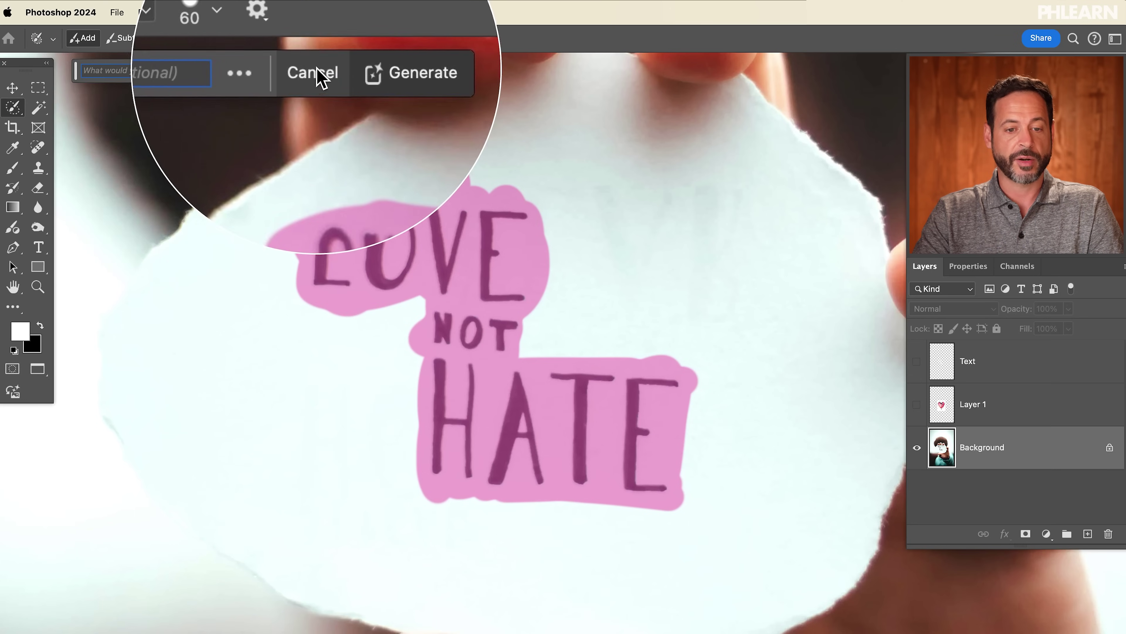
click(366, 71)
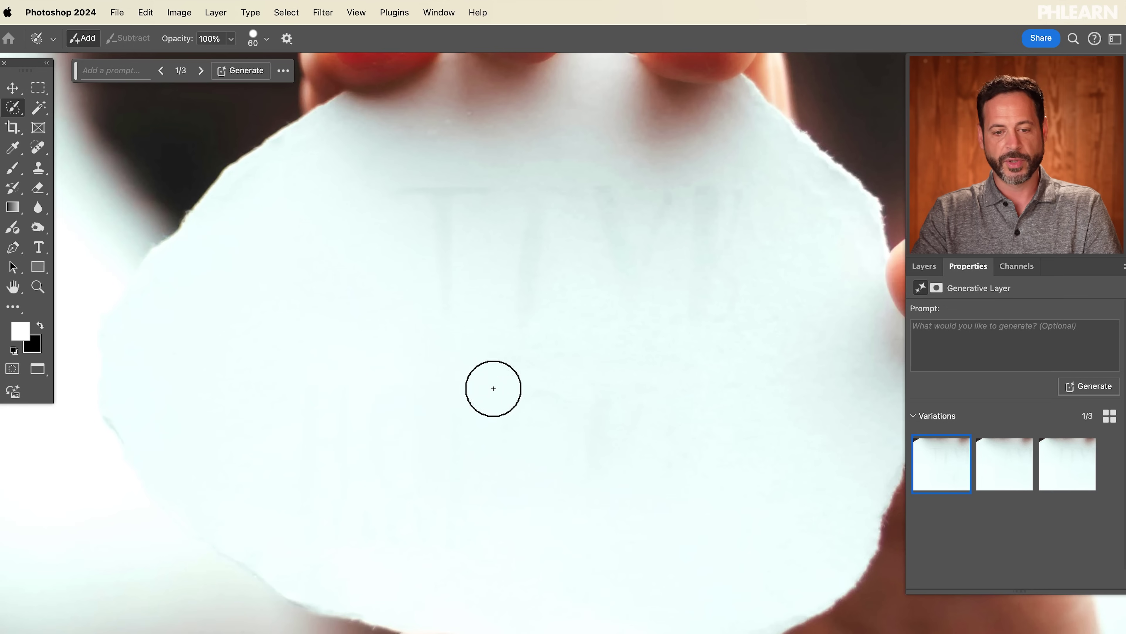
Brush a selection over the faint marks in the paper's upper area and clean them with Generative Fill without a prompt.
mouse_move(394, 195)
mouse_down()
mouse_move(450, 322)
mouse_move(543, 194)
mouse_move(721, 257)
mouse_move(690, 362)
mouse_up()
drag(477, 317, 448, 315)
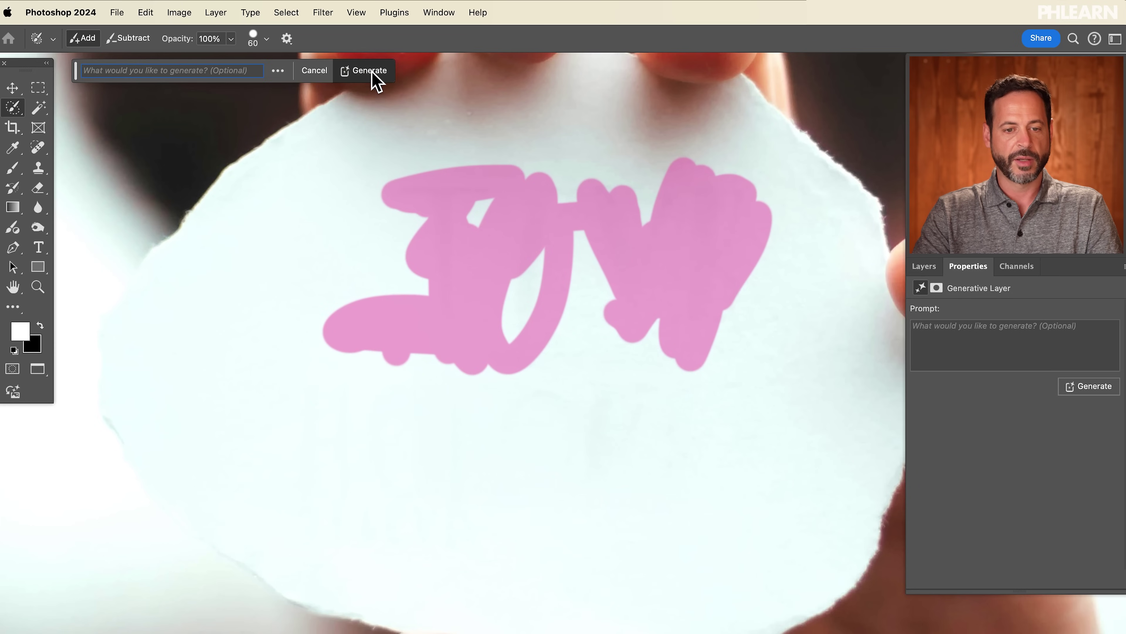
click(369, 71)
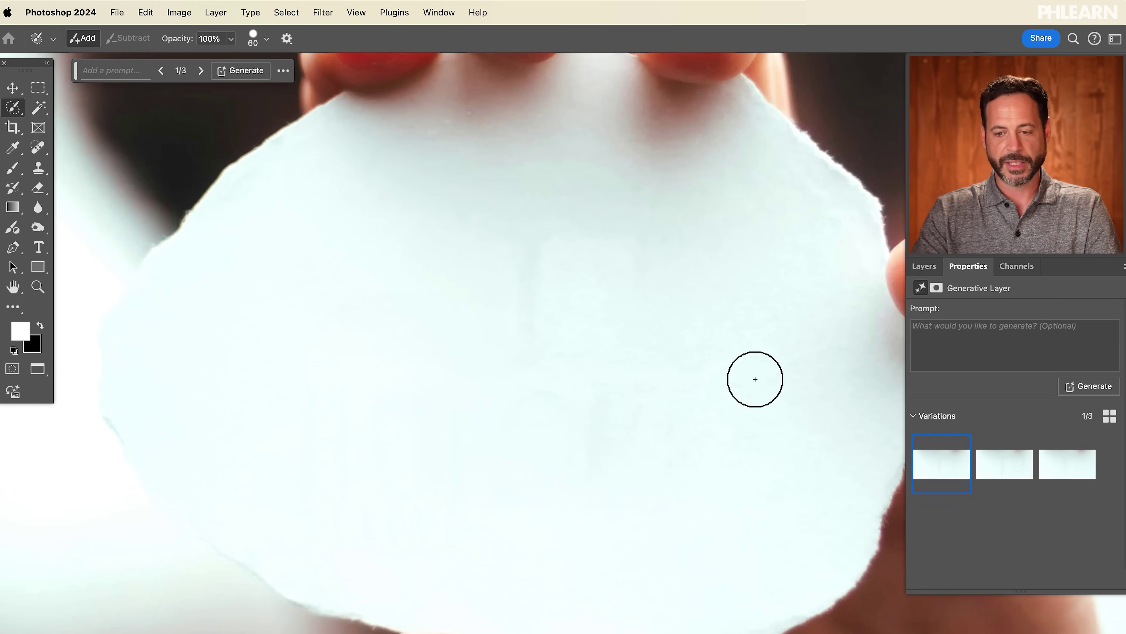
Show the heart and Text layers above the generative fill layers and make the Text layer active.
click(925, 266)
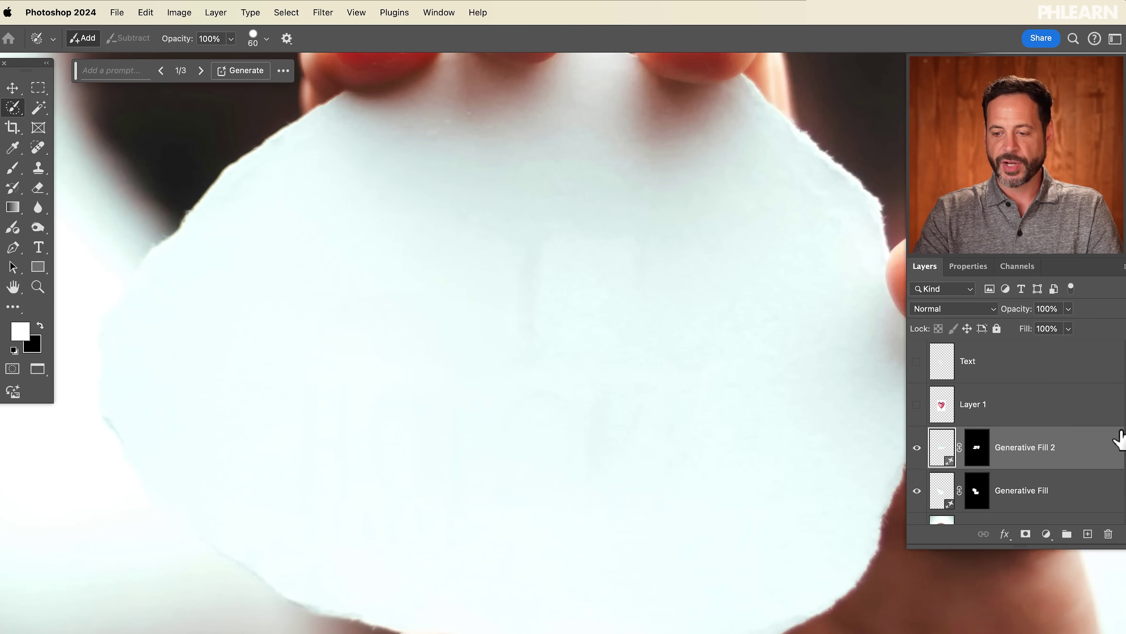
scroll(1125, 469, down, 1)
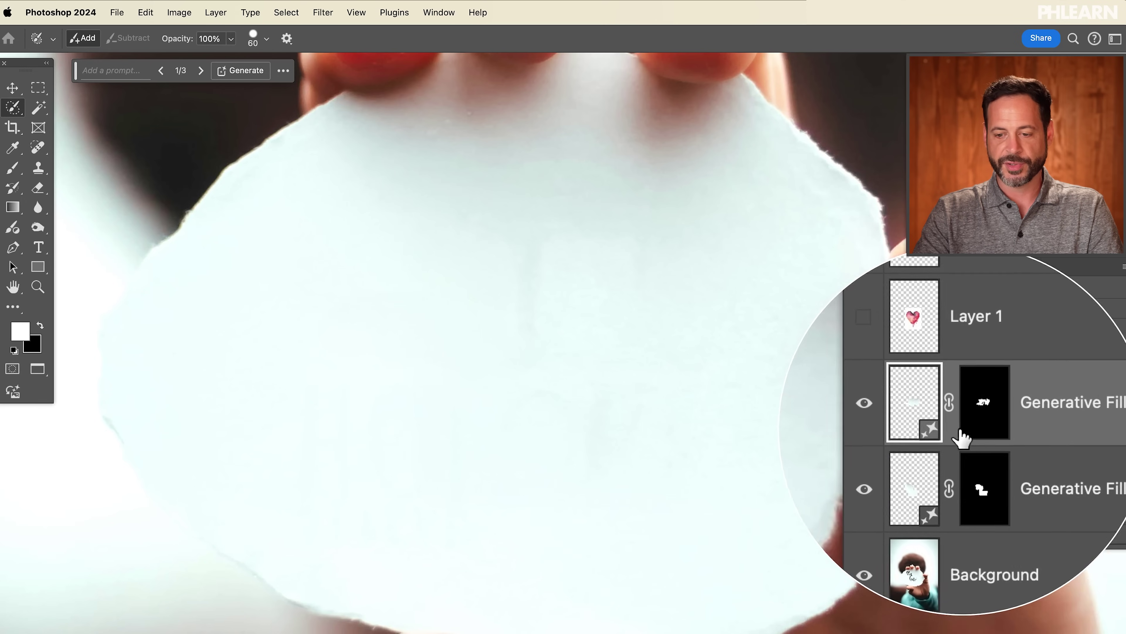
click(917, 459)
click(917, 415)
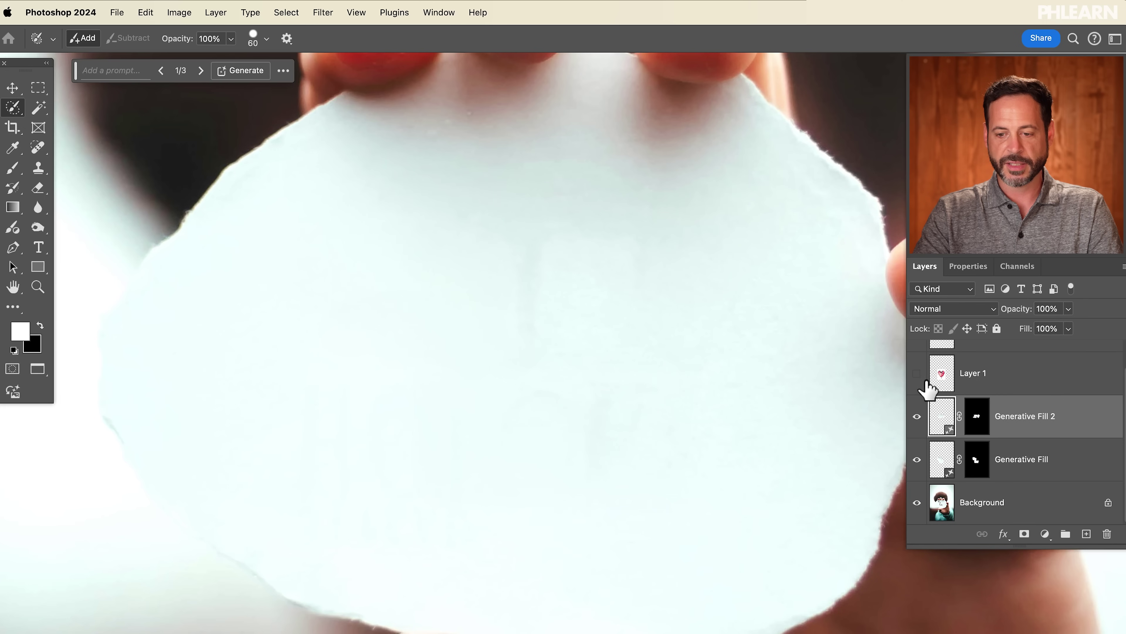
click(917, 373)
scroll(1120, 382, up, 2)
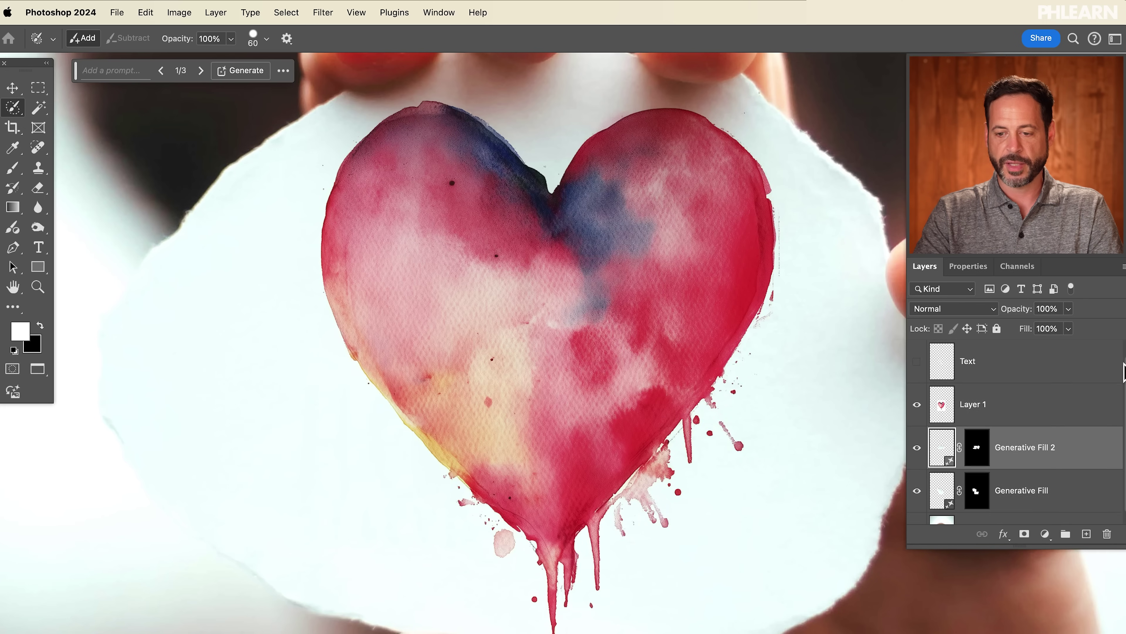
click(917, 360)
click(942, 361)
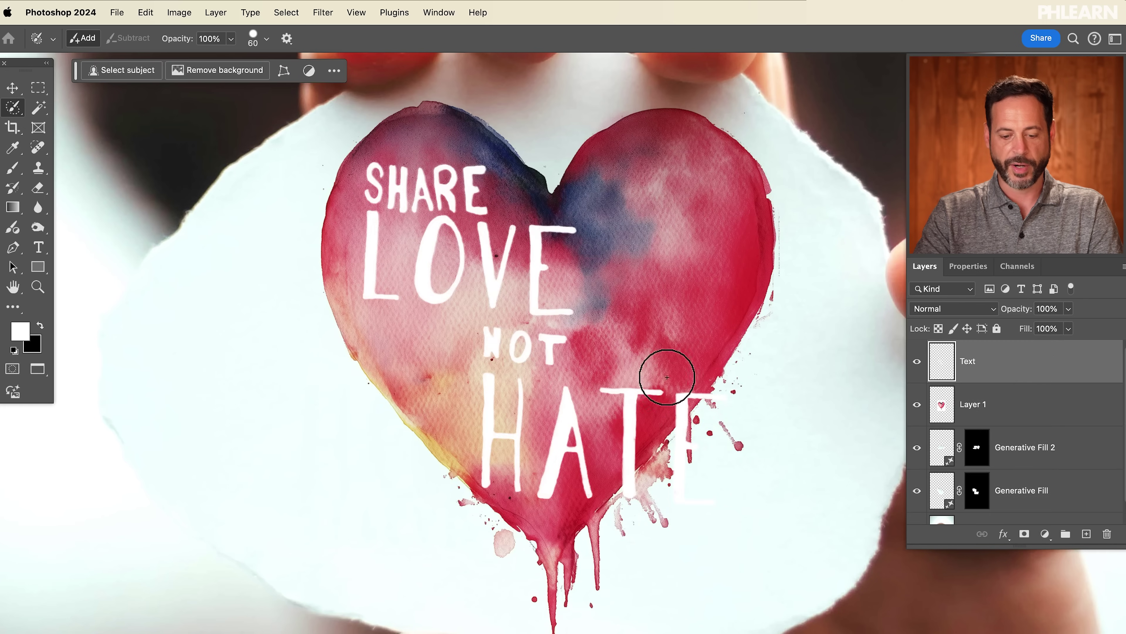
Move the white lettering up and left toward the heart's upper left lobe.
key(v)
drag(598, 396, 581, 374)
drag(583, 379, 584, 378)
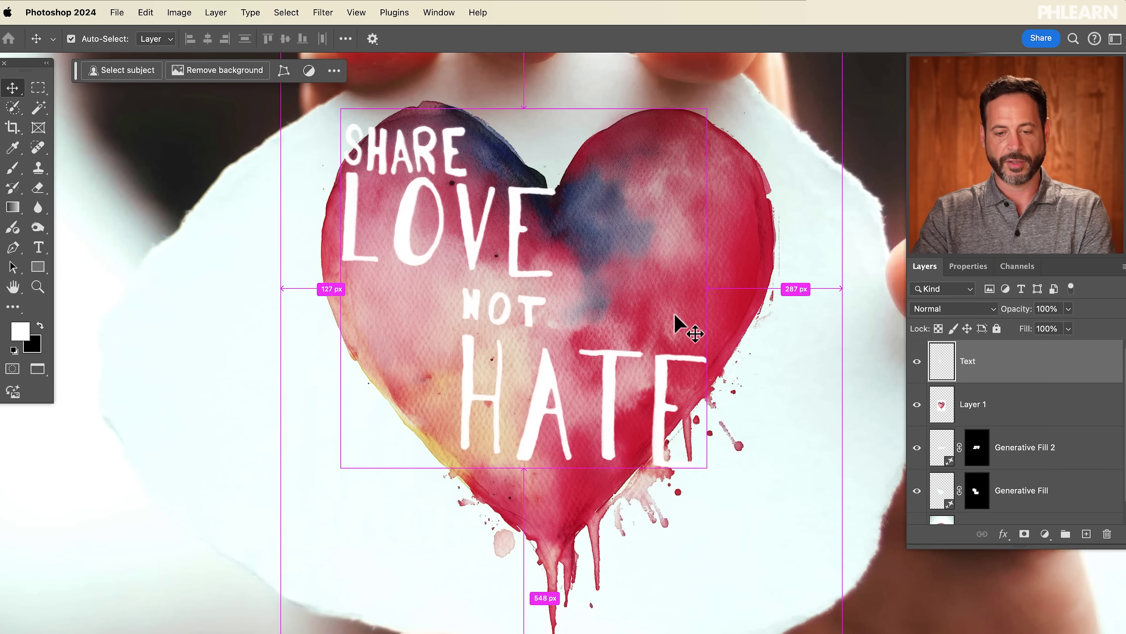
Scale the white lettering down proportionally with Free Transform and reposition it so that it fits inside the heart.
key(ctrl+t)
drag(707, 109, 661, 156)
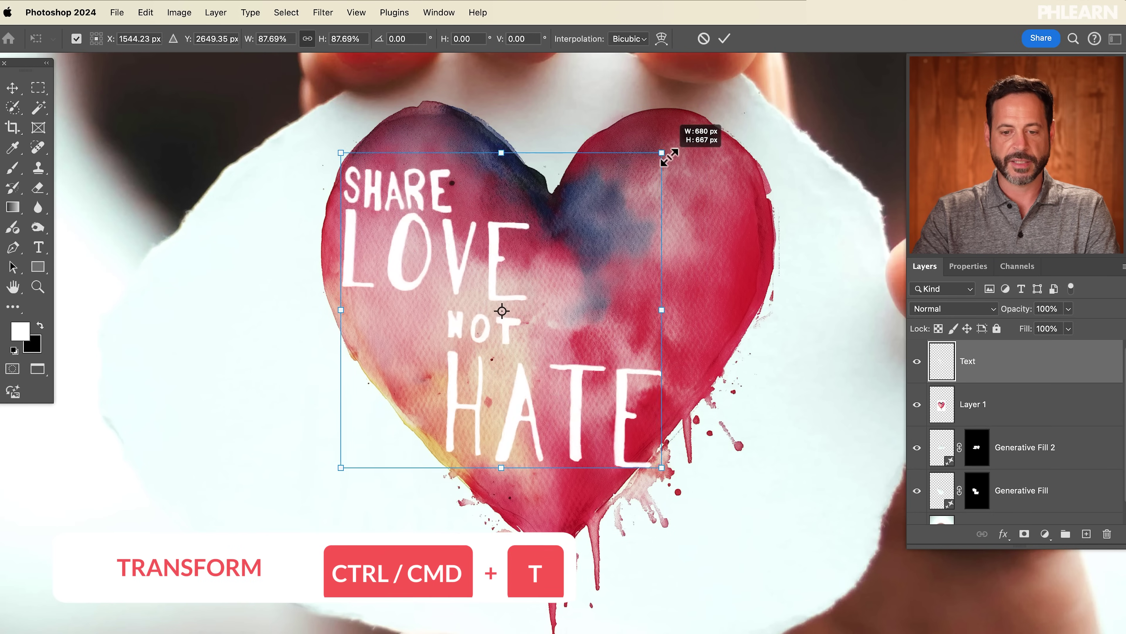
drag(592, 368, 608, 347)
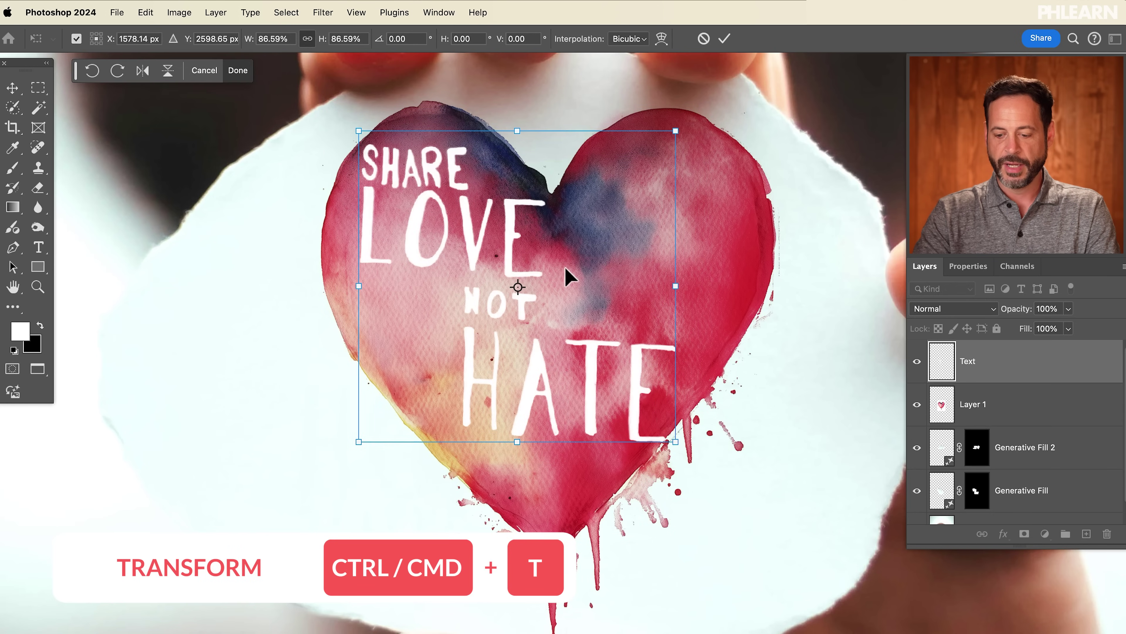
drag(675, 442, 659, 423)
key(Return)
drag(592, 393, 601, 401)
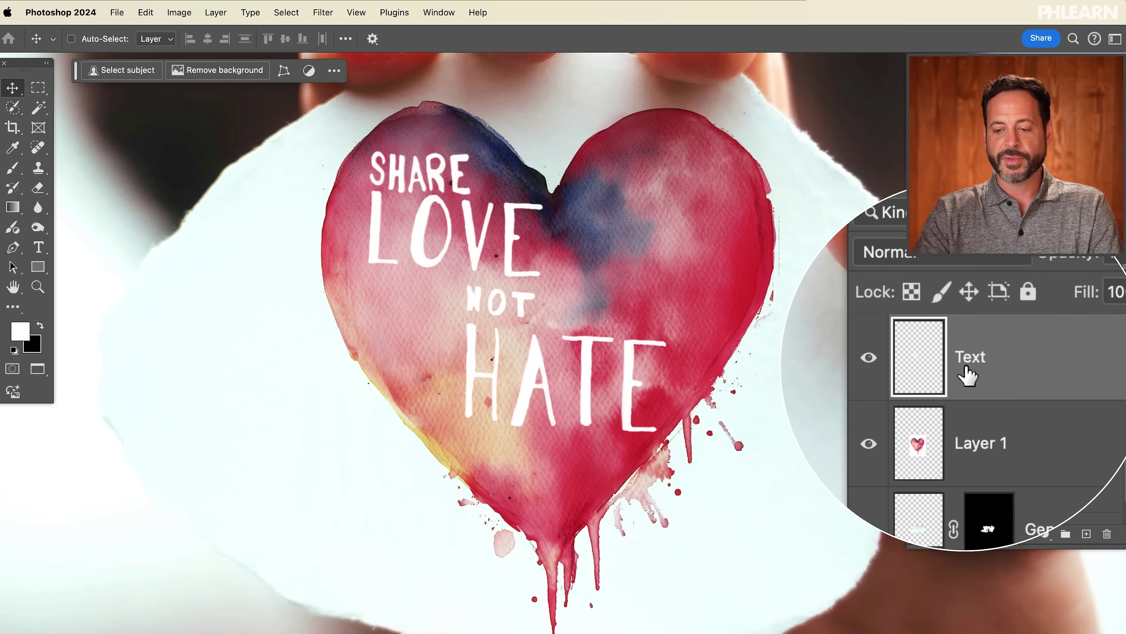
Compare the heart with the white lettering hidden and shown, and look at the Text layer's blending options.
click(917, 366)
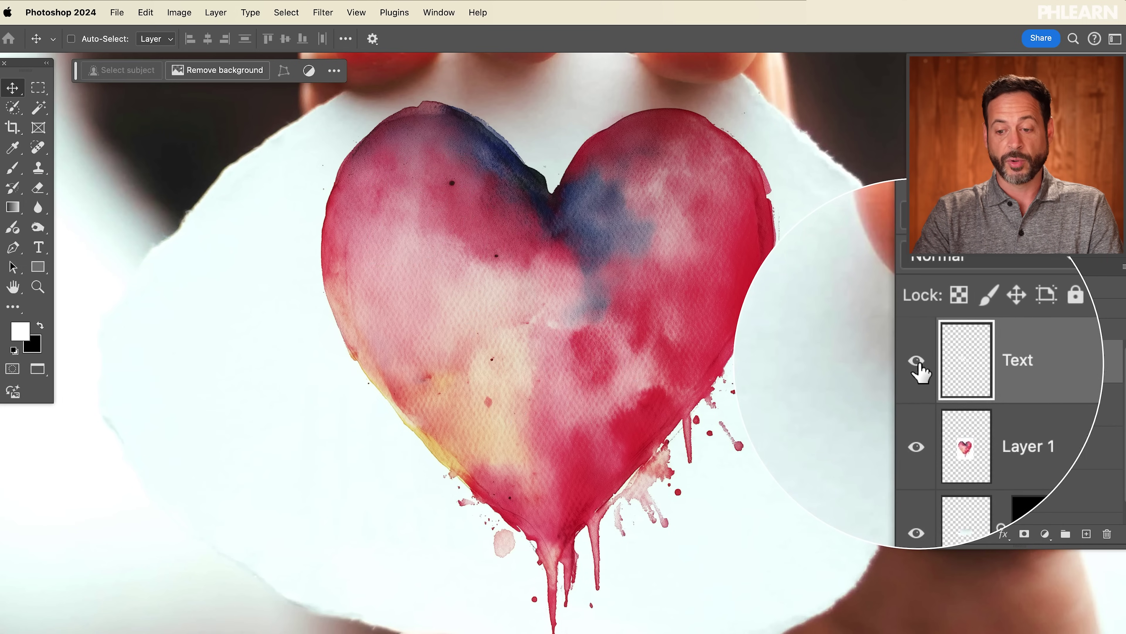
click(917, 366)
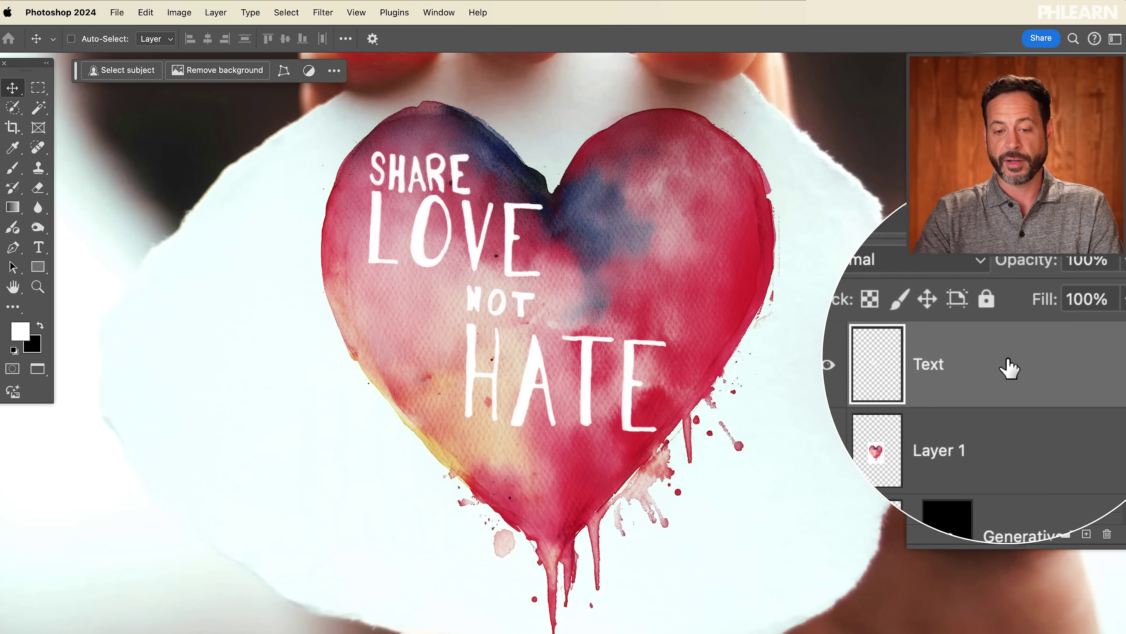
double_click(1007, 369)
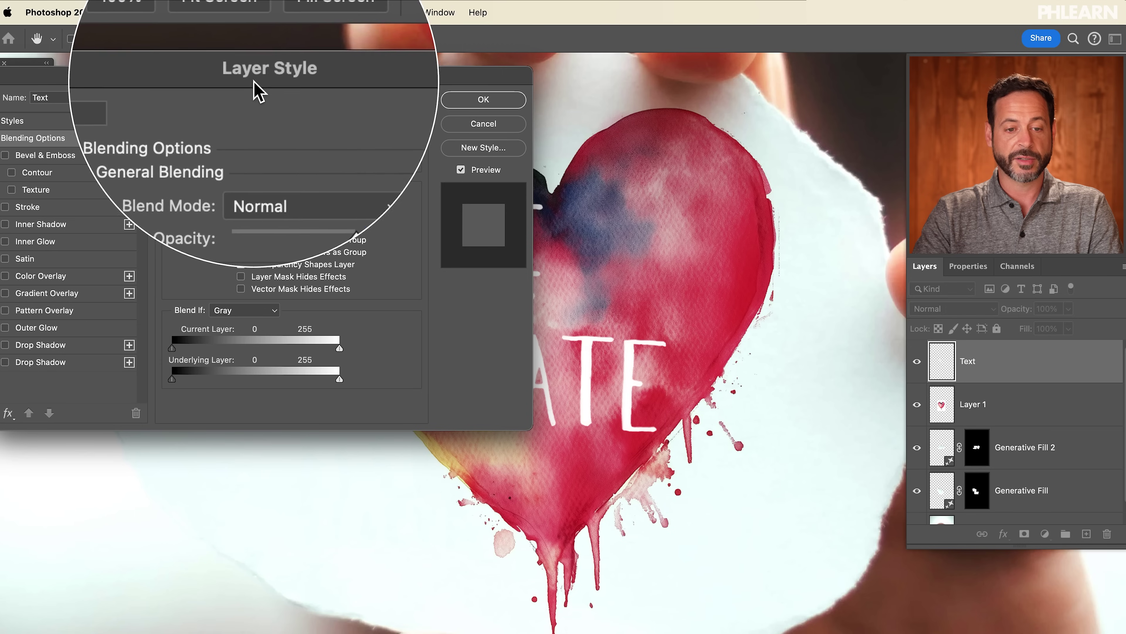
click(492, 126)
Add a Color Overlay effect to the Text layer with the lettering in view beside the dialog.
click(216, 12)
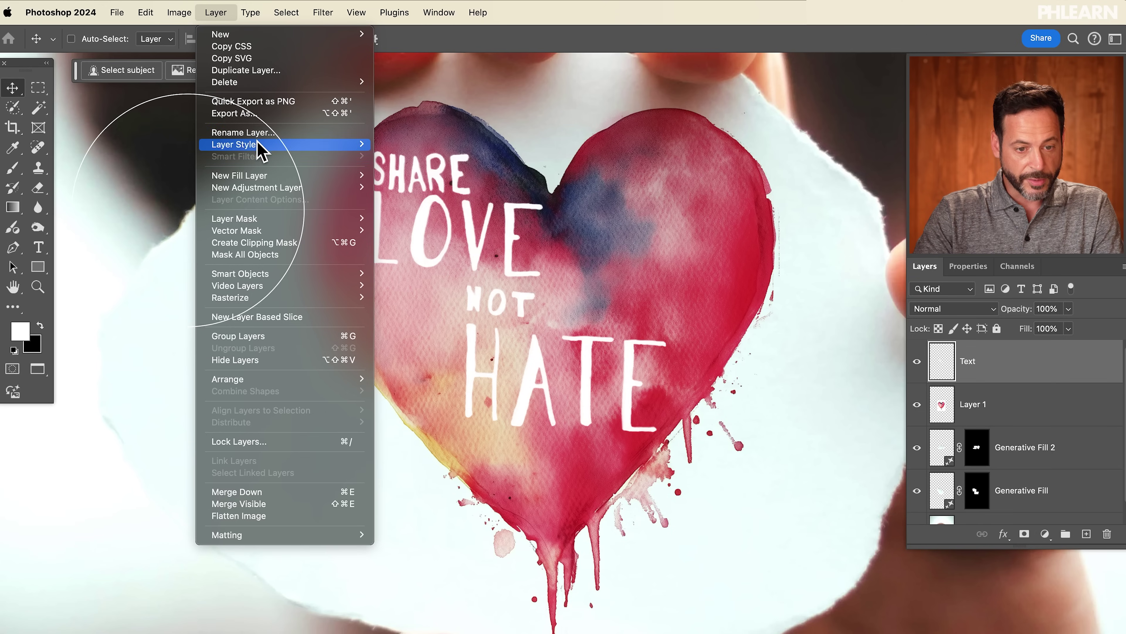
mouse_move(257, 145)
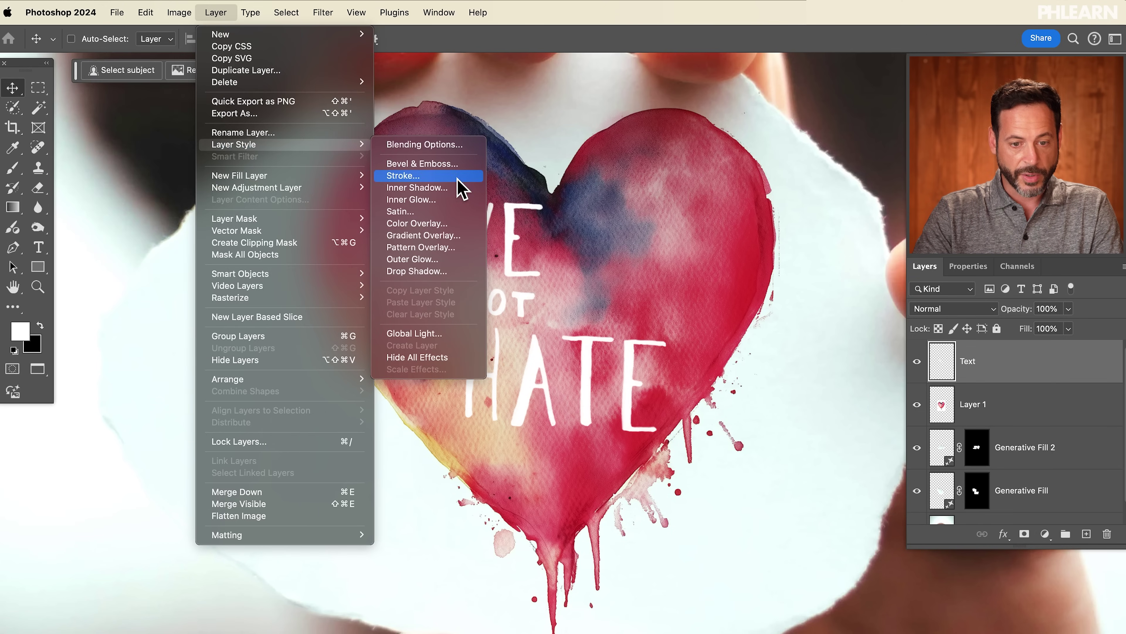
click(416, 224)
drag(305, 79, 336, 103)
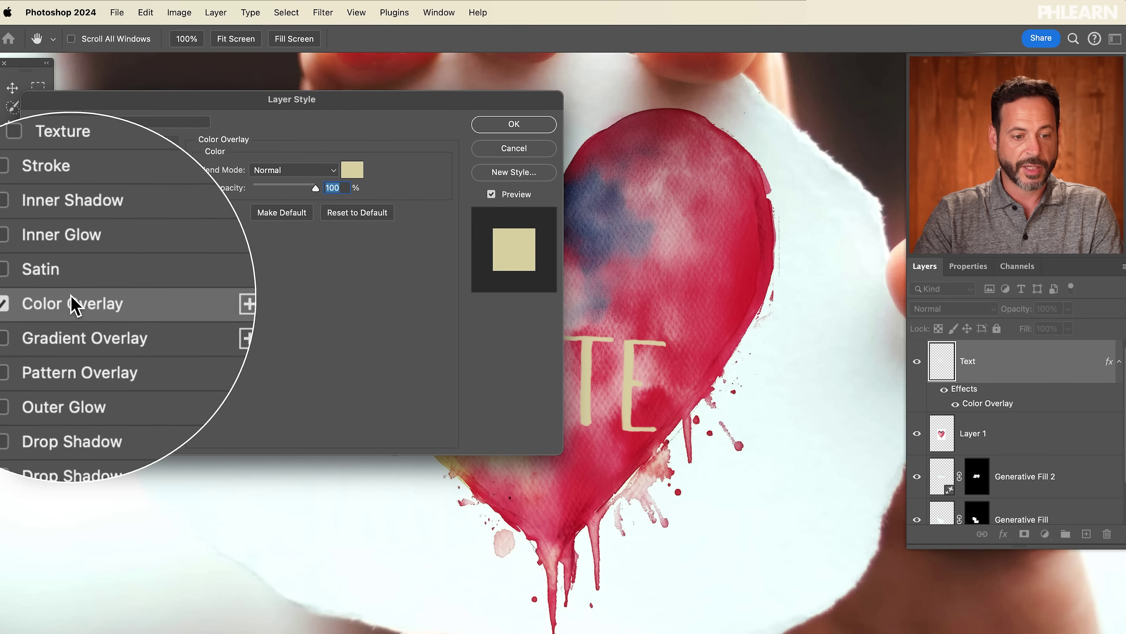
drag(640, 299, 791, 262)
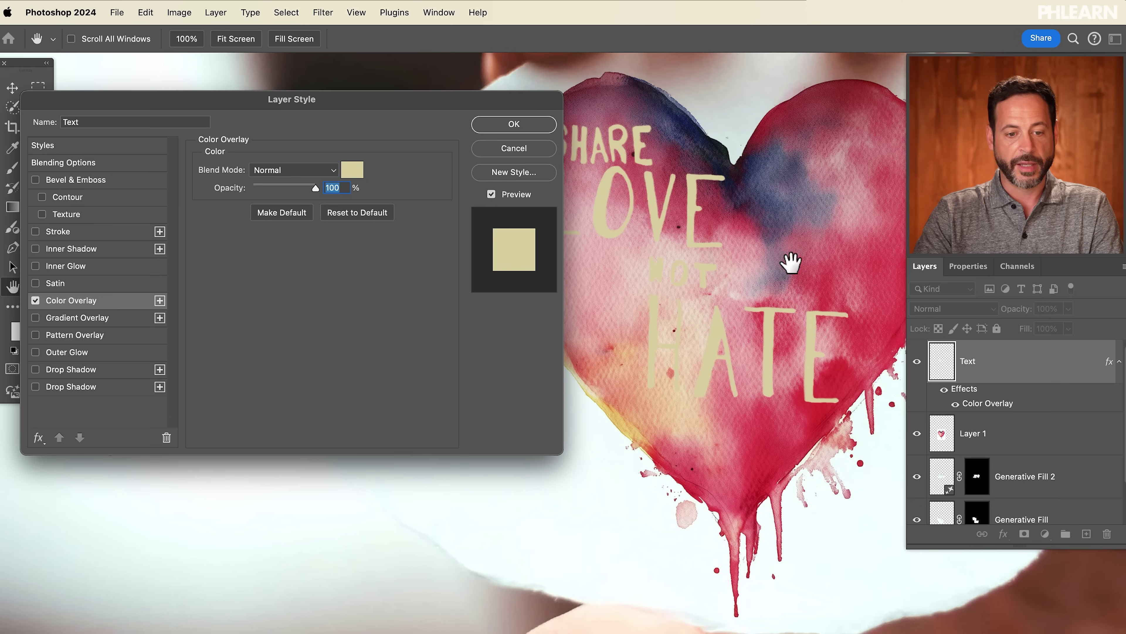
Set the overlay color to a pale cream sampled from the heart's lower area and lightened to f1dec8.
click(352, 170)
mouse_move(317, 345)
mouse_down()
mouse_move(270, 395)
mouse_move(303, 344)
mouse_up()
drag(761, 187, 675, 145)
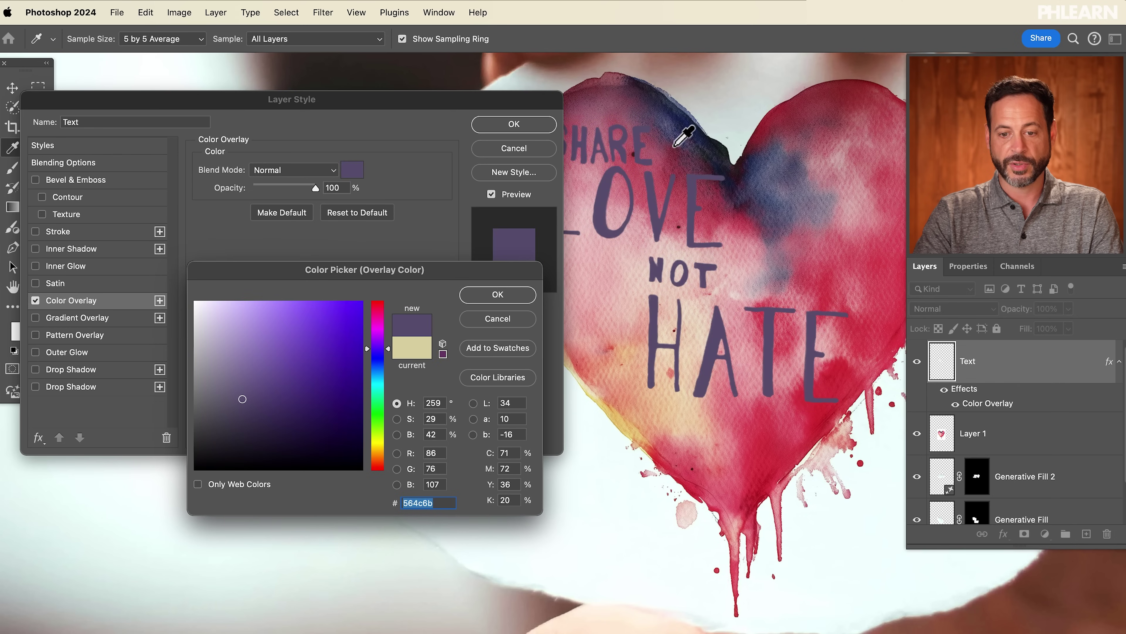
drag(653, 385, 699, 419)
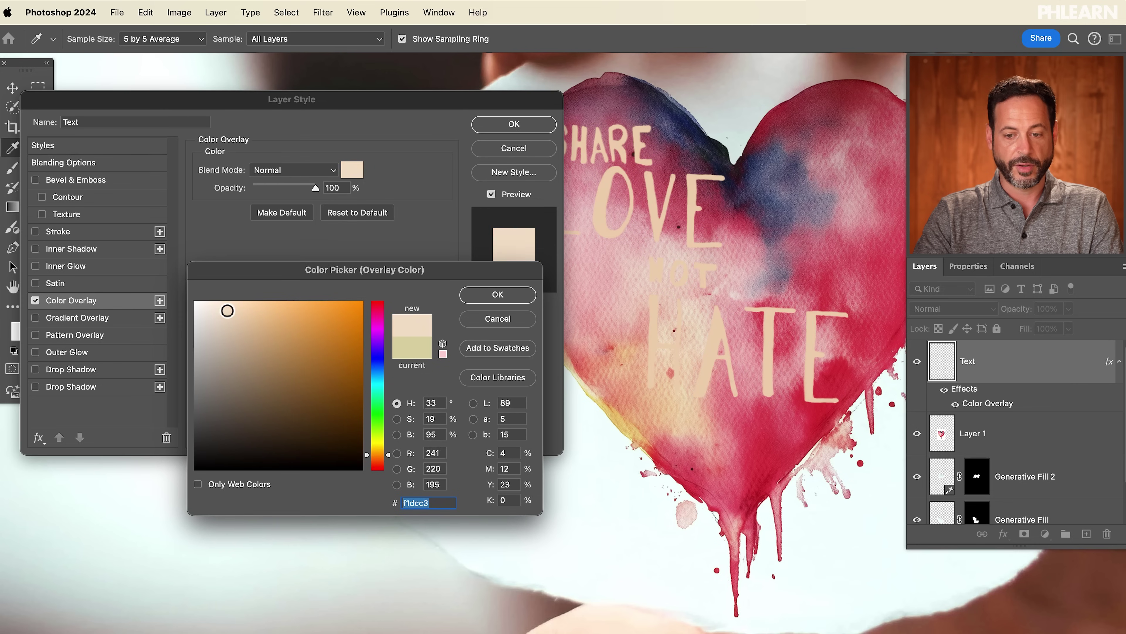
drag(228, 310, 218, 306)
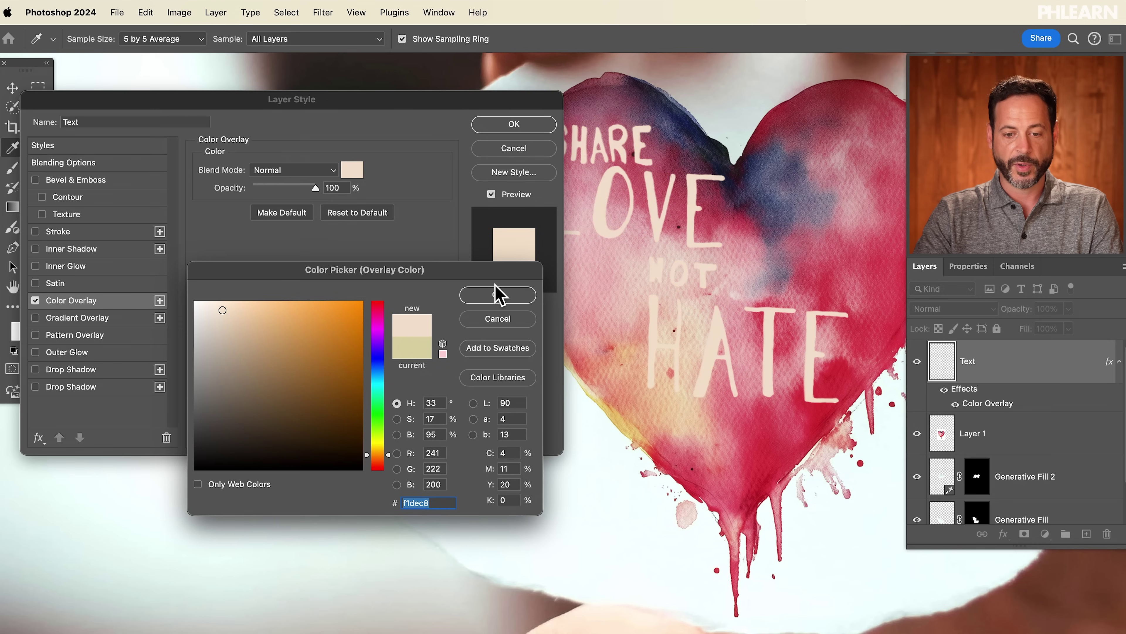
click(498, 295)
click(513, 126)
Compare the lettering with the Color Overlay effect switched off and on.
drag(654, 297, 432, 344)
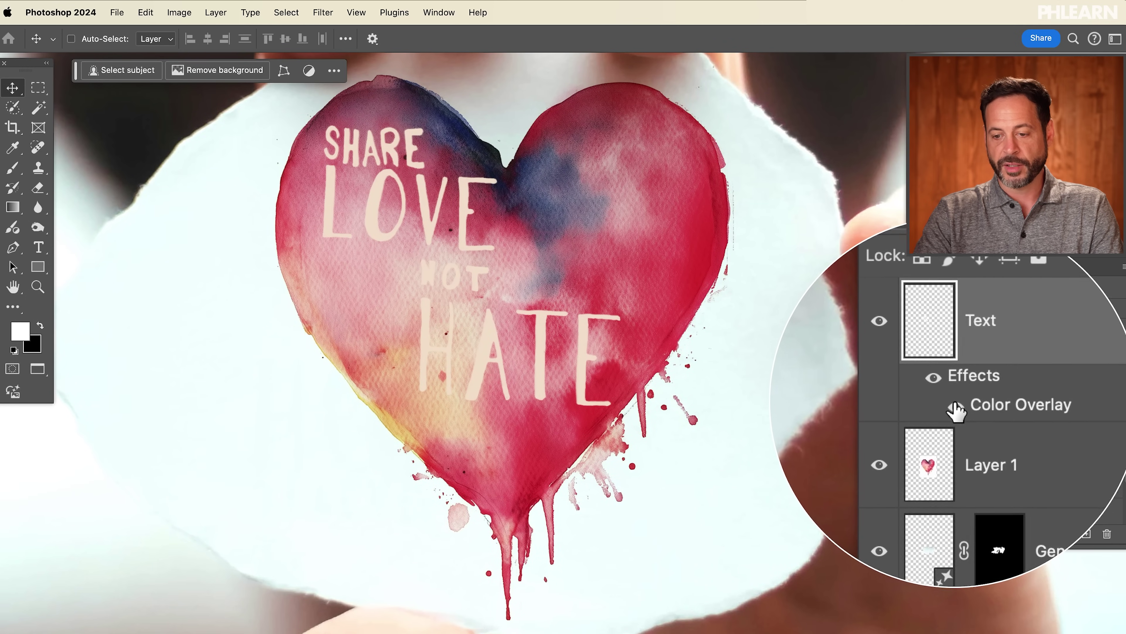
click(956, 406)
click(956, 406)
click(955, 405)
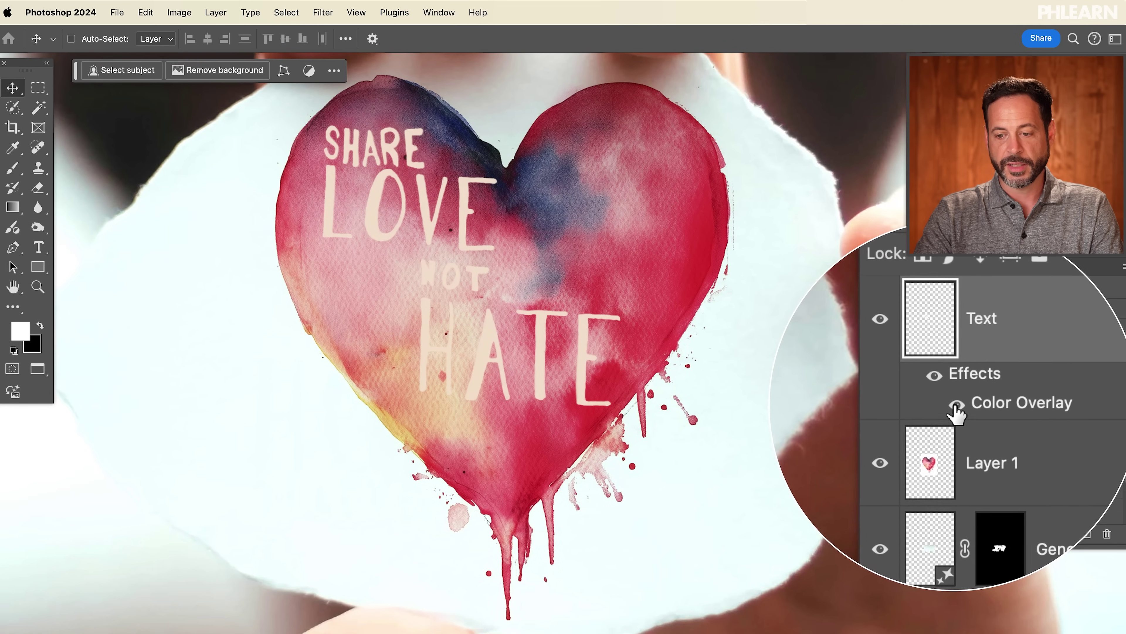
Change the Text layer's Color Overlay to the dark blue 454b68 sampled from the heart.
double_click(1022, 403)
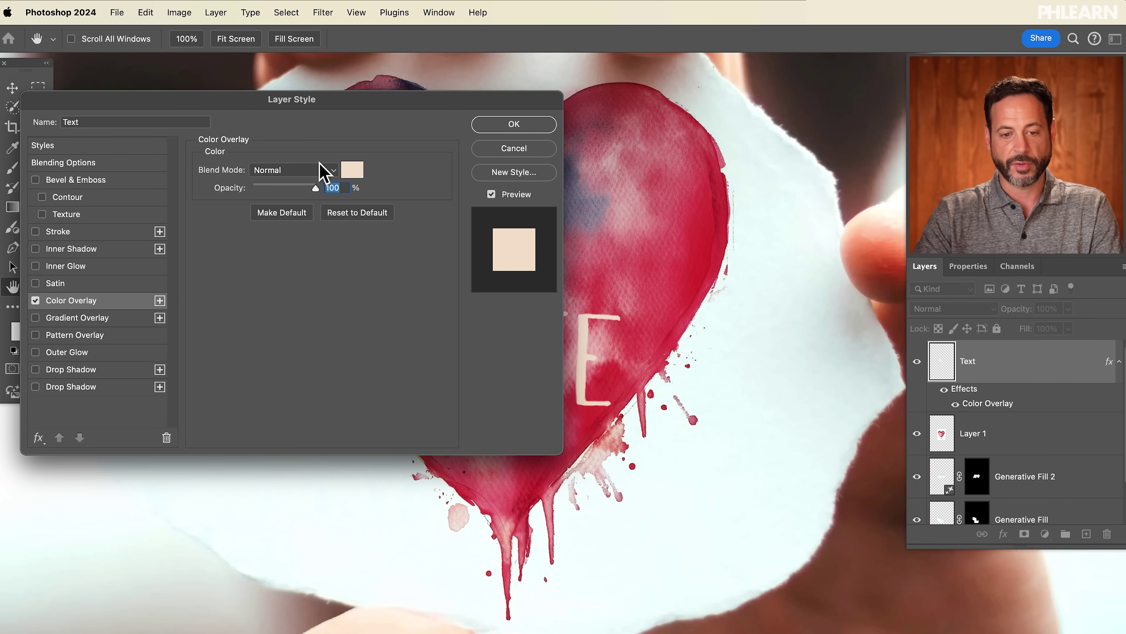
click(364, 179)
click(641, 397)
click(659, 382)
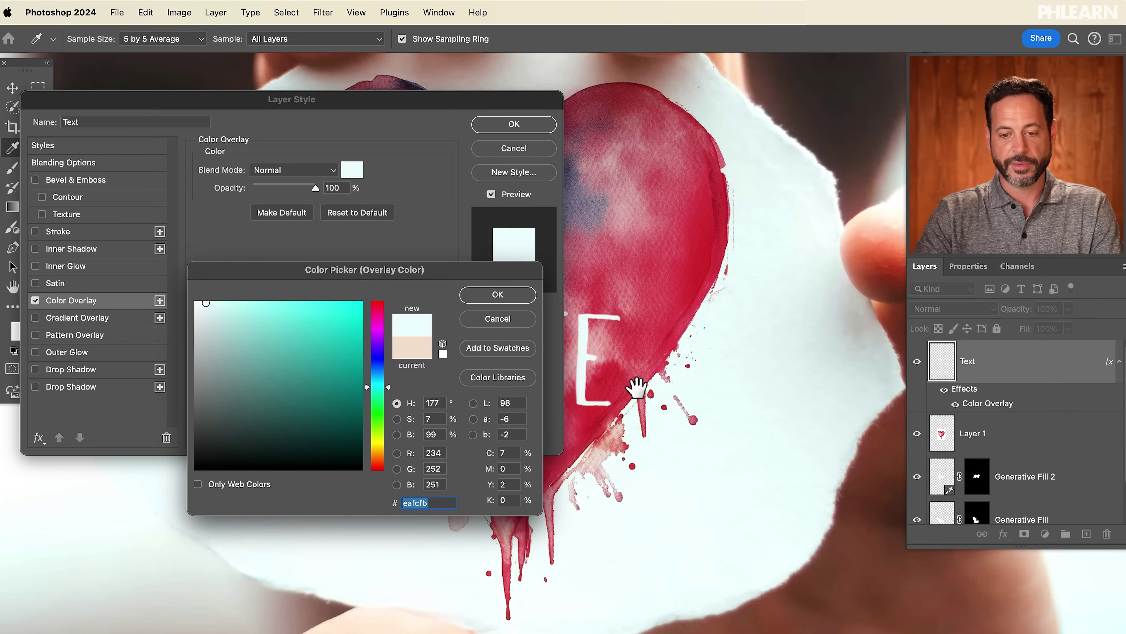
drag(659, 382, 819, 380)
click(711, 172)
drag(635, 142, 738, 144)
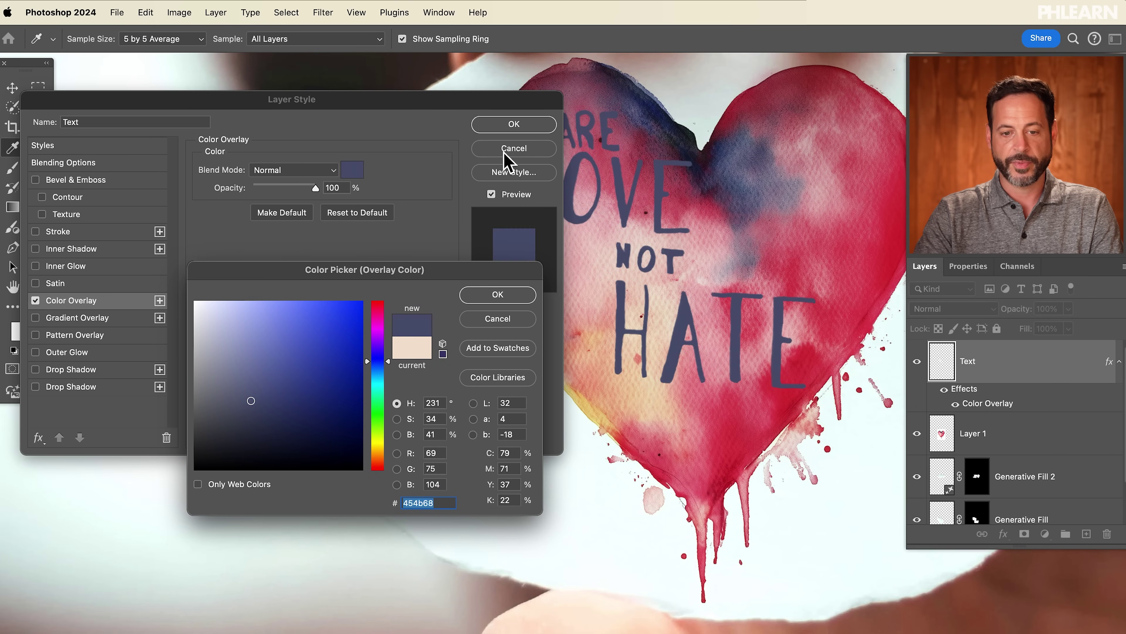
click(493, 294)
click(514, 124)
Load the lettering as a selection, then with the Text layer hidden, mask the letter shapes out of Layer 1.
key(v)
scroll(555, 315, right, 10)
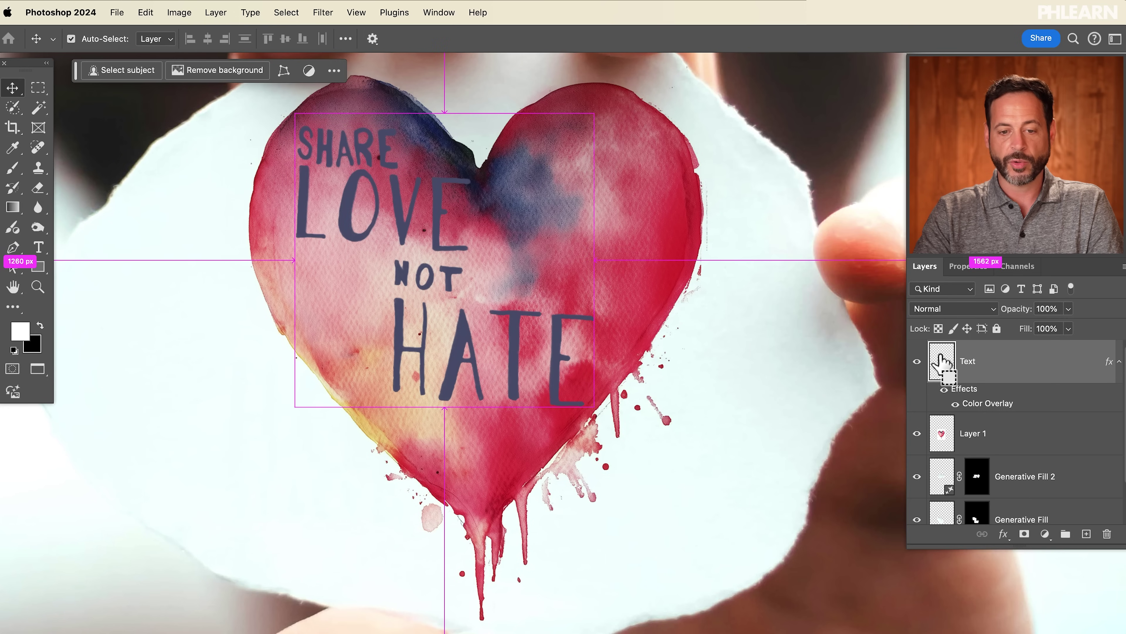
super+click(941, 360)
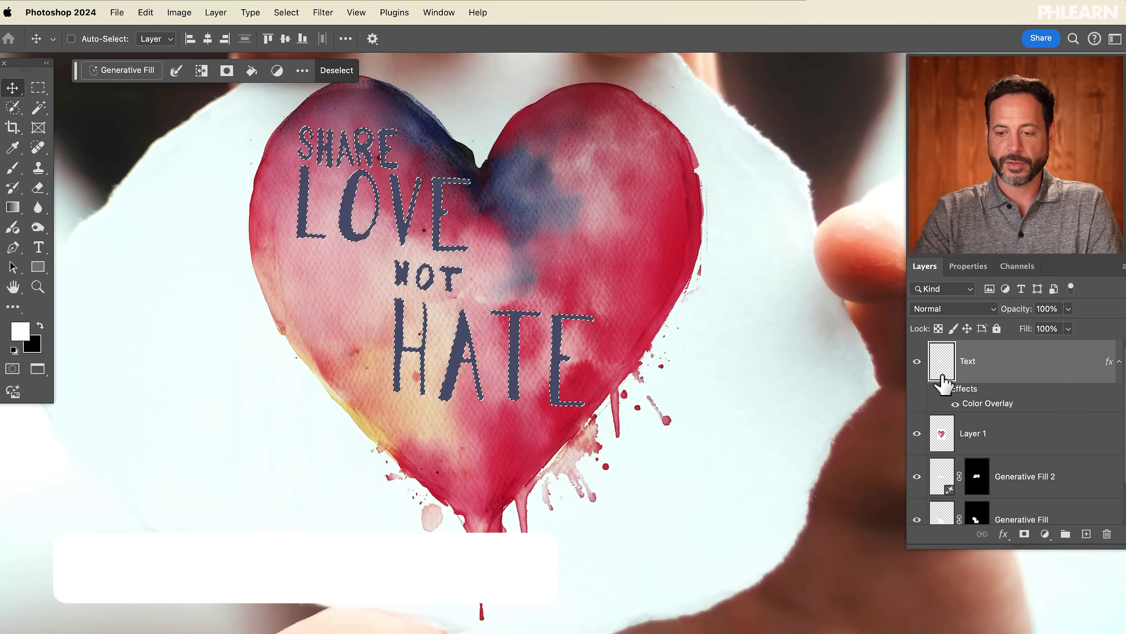
click(916, 362)
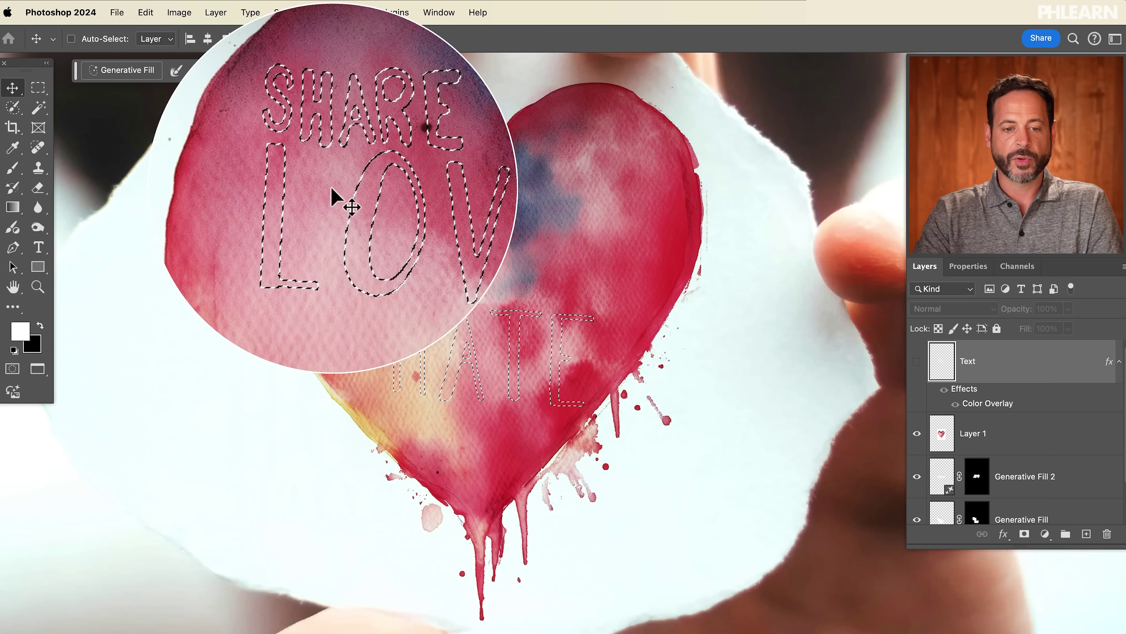
click(956, 422)
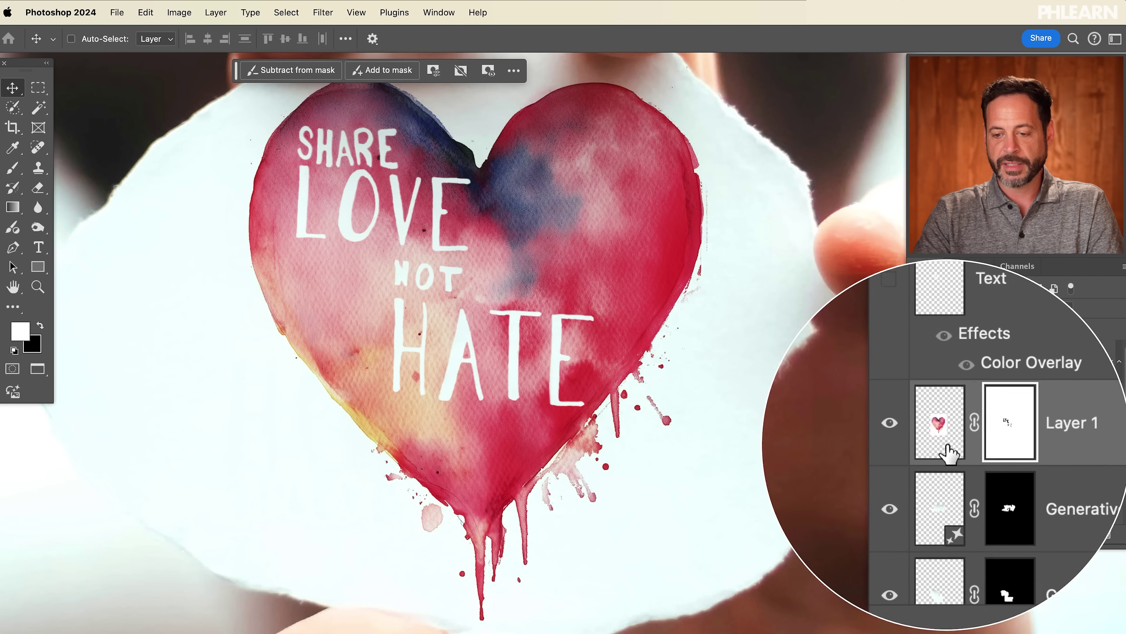
Examine Layer 1's image and mask thumbnails and compare the cut-out letters with the Text layer's blue lettering.
click(940, 446)
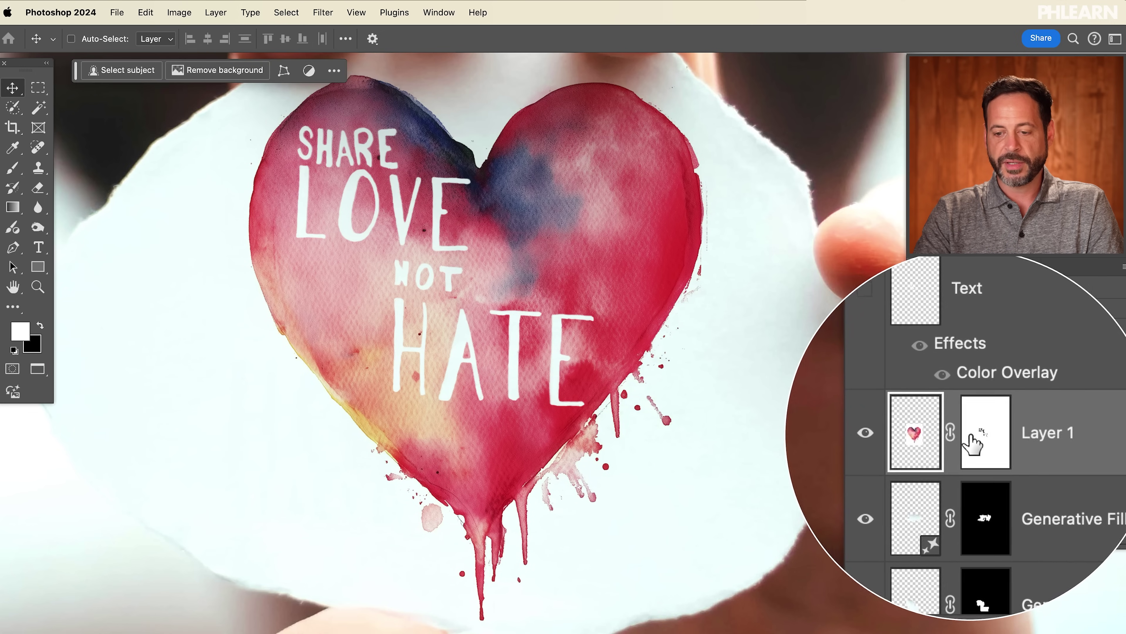
click(980, 442)
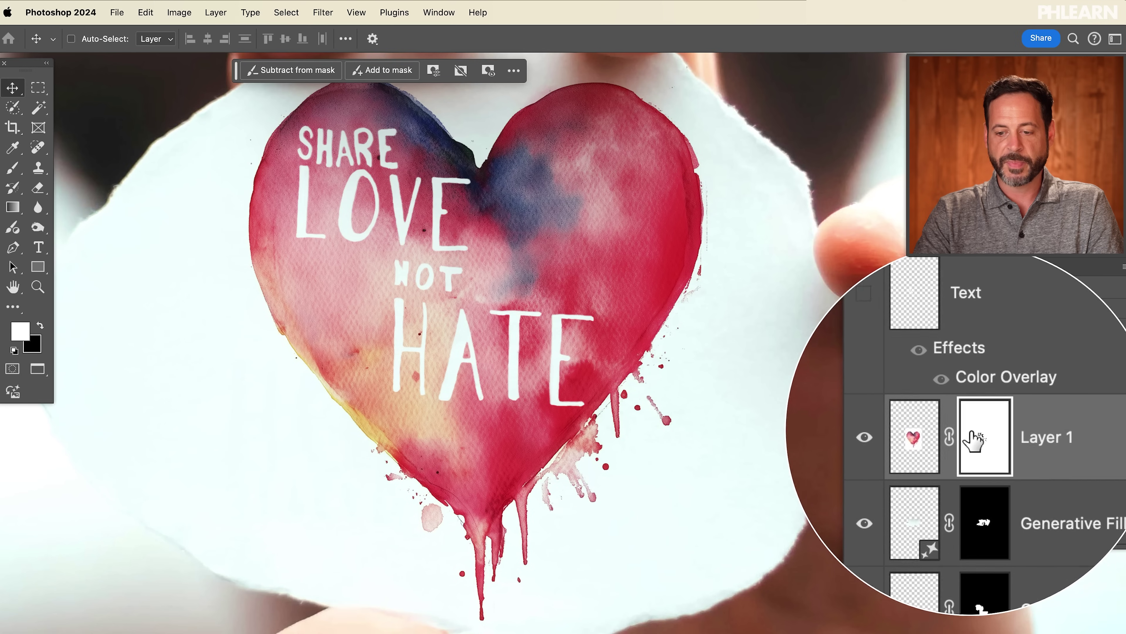
click(942, 443)
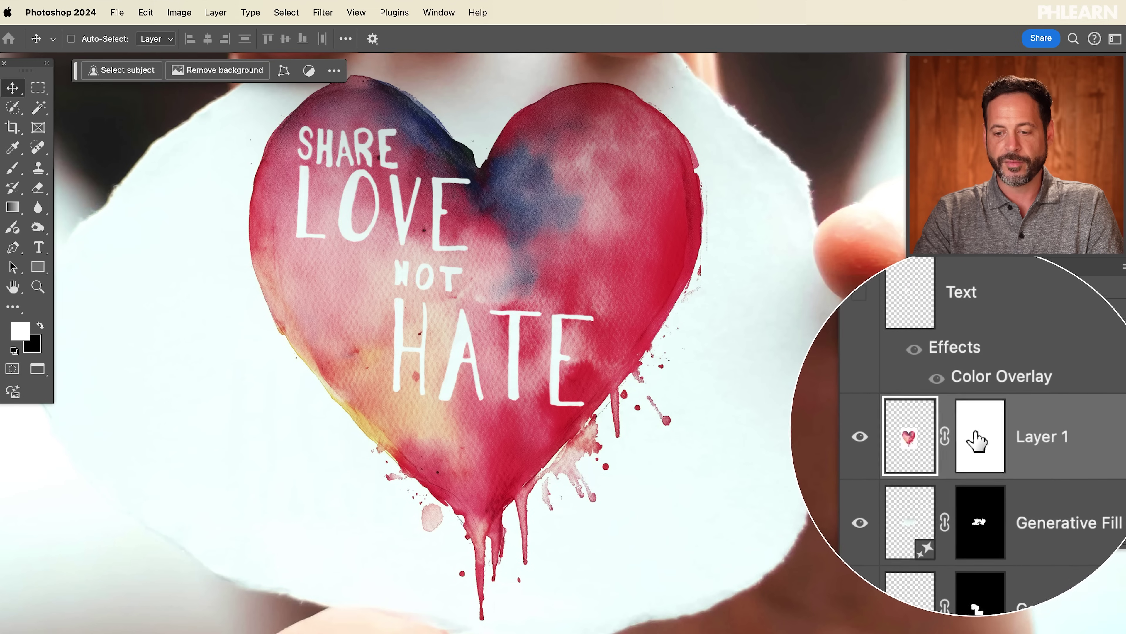
click(1012, 437)
click(914, 363)
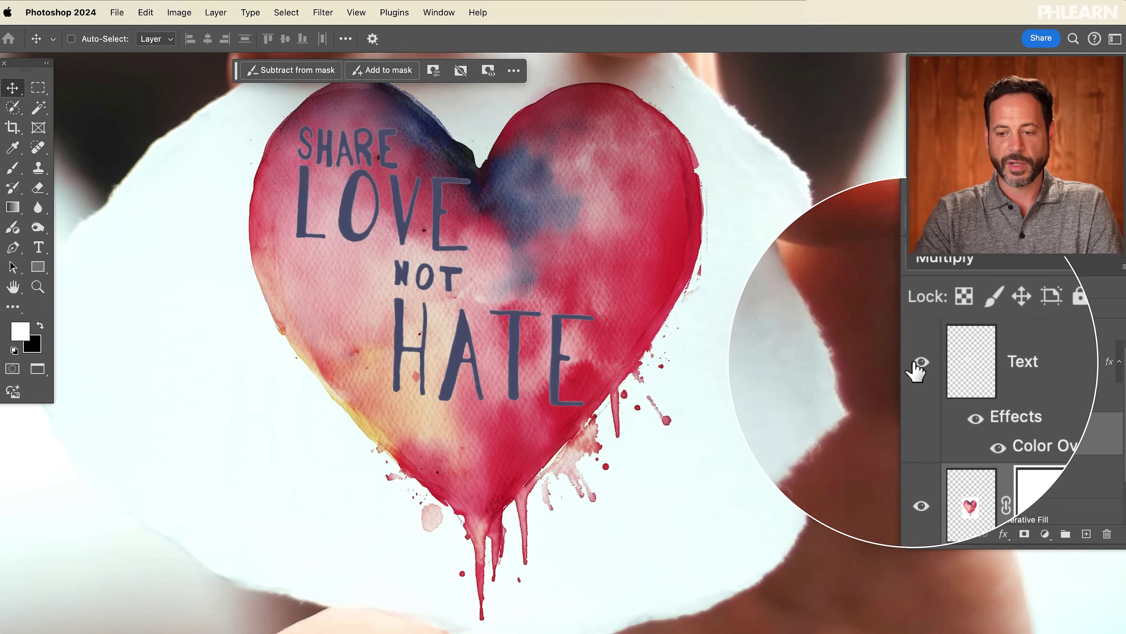
click(915, 364)
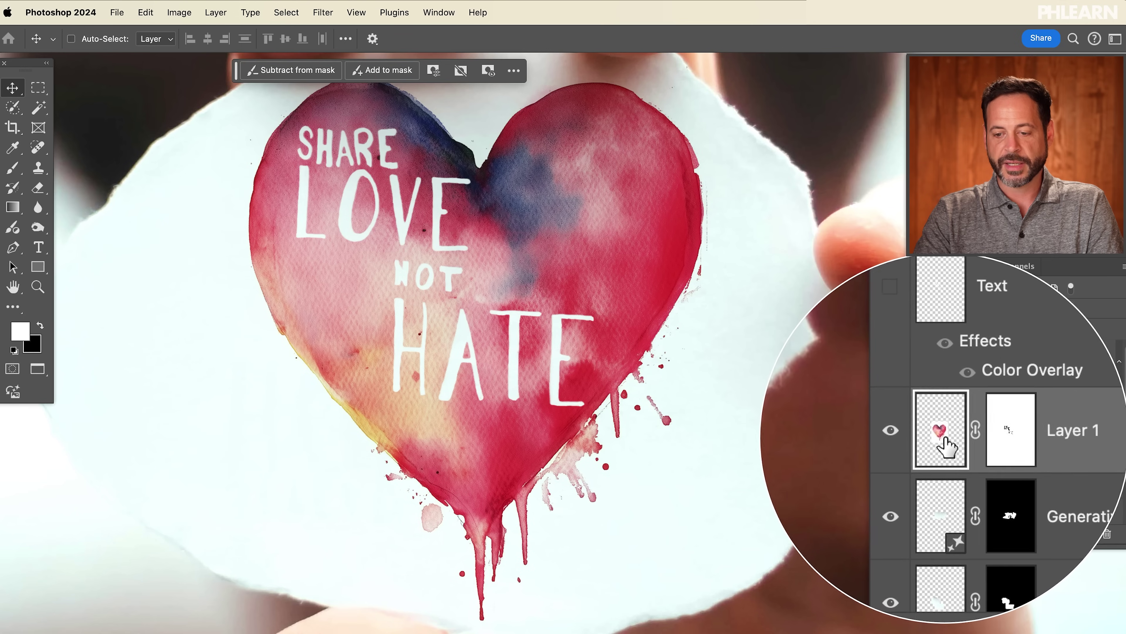
Unlink the mask from Layer 1 and move the heart image slightly up behind the cut-out lettering.
click(947, 444)
click(979, 435)
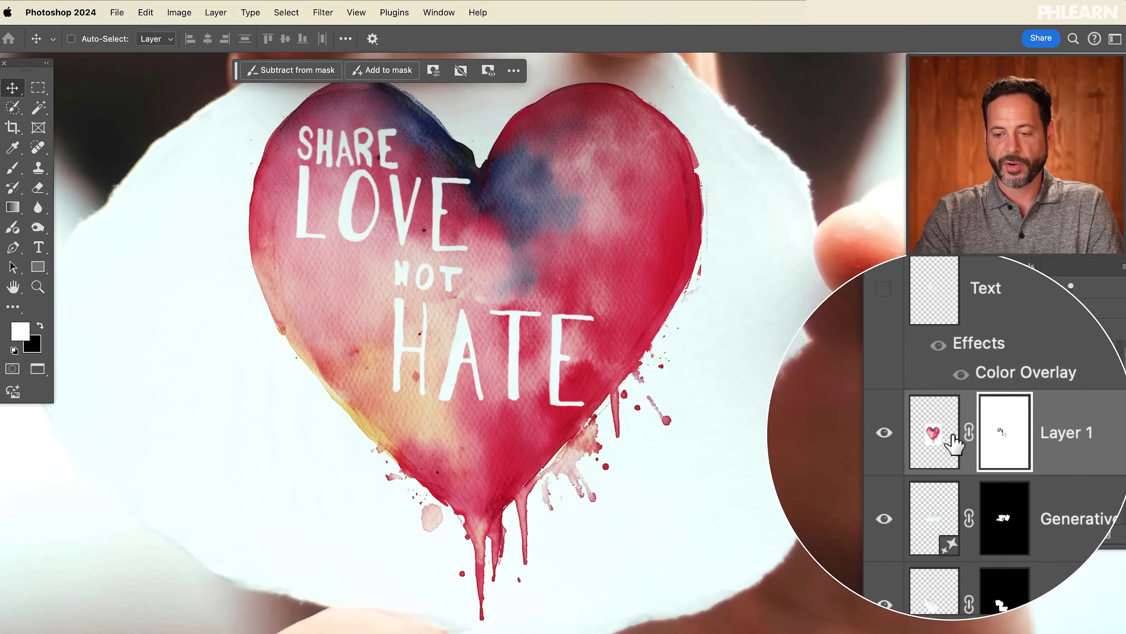
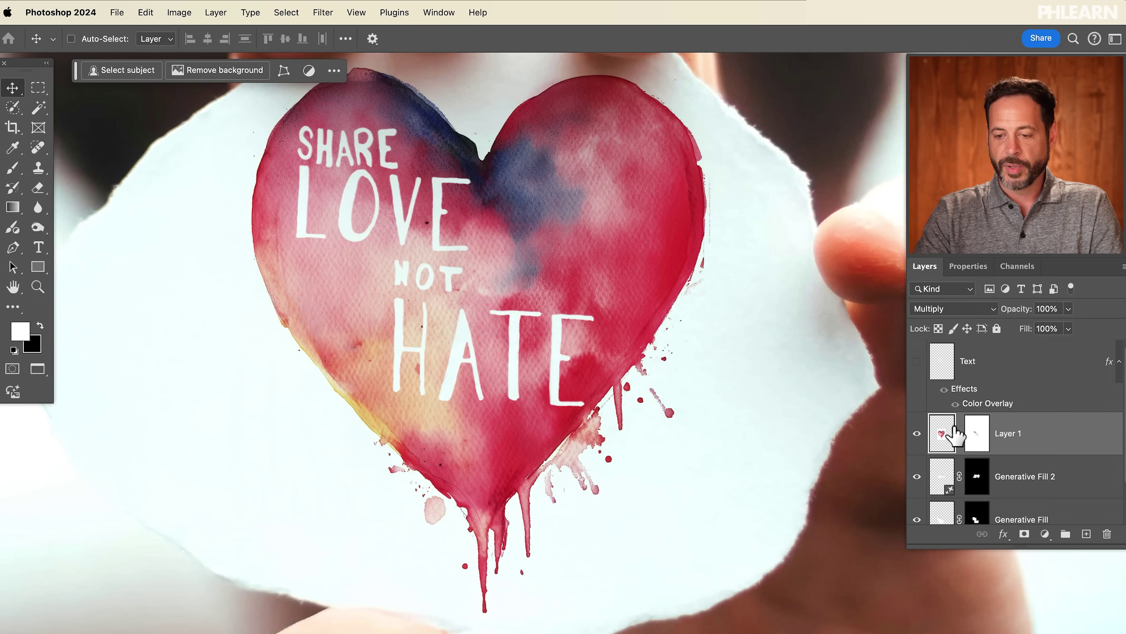
click(917, 434)
click(916, 433)
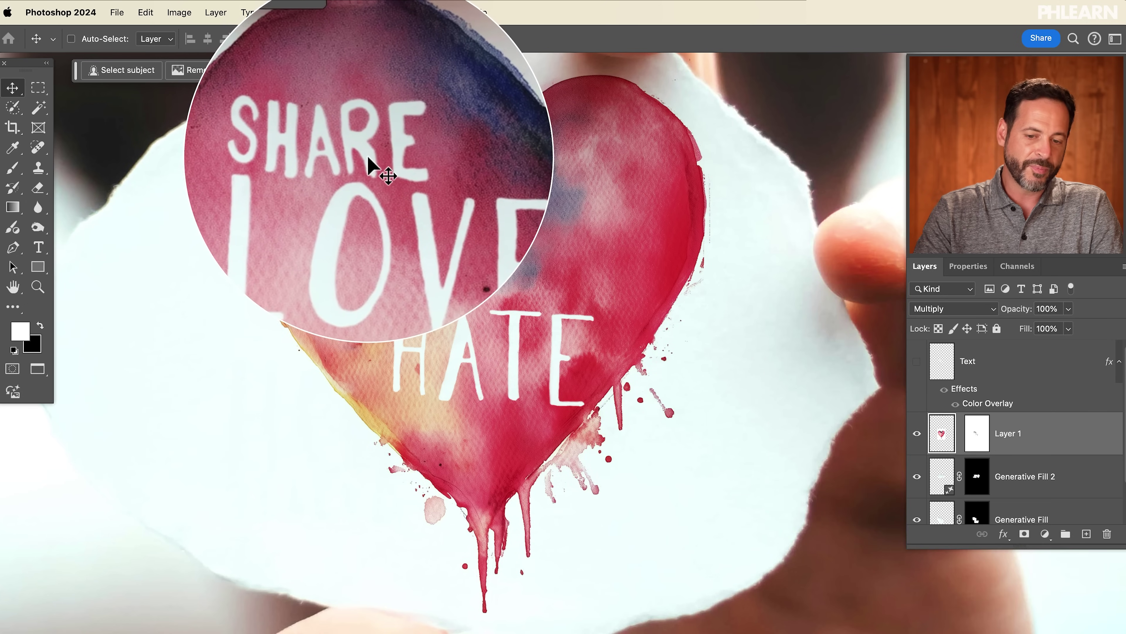
Make Layer 1's mask active and move the cut-out lettering toward the heart's upper right lobe.
alt+super+click(598, 365)
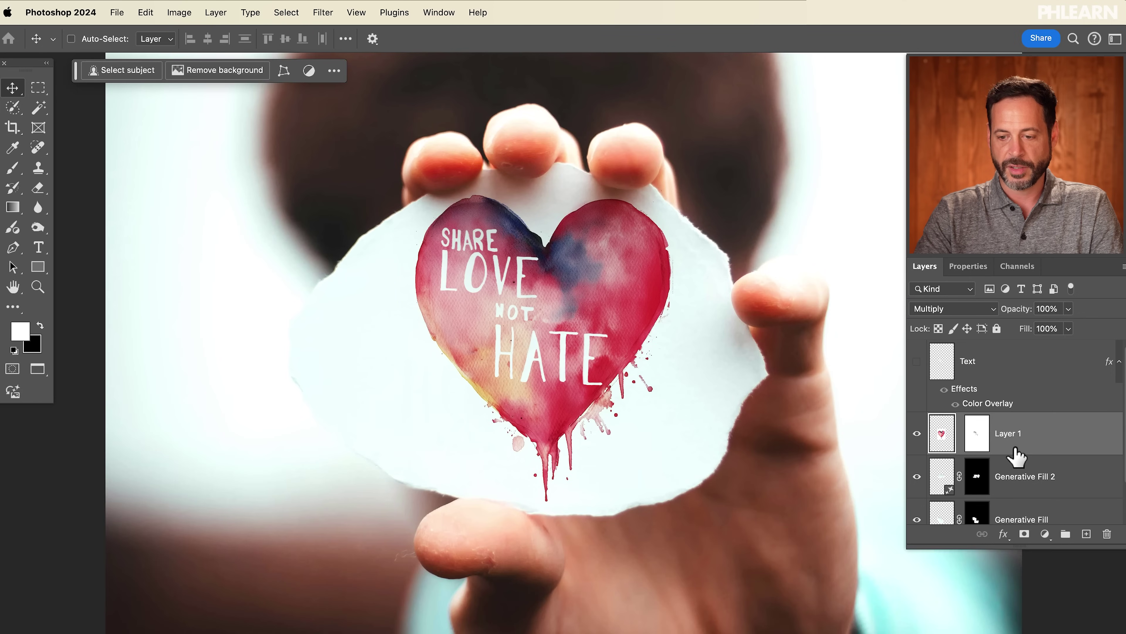
click(973, 444)
drag(536, 346, 674, 332)
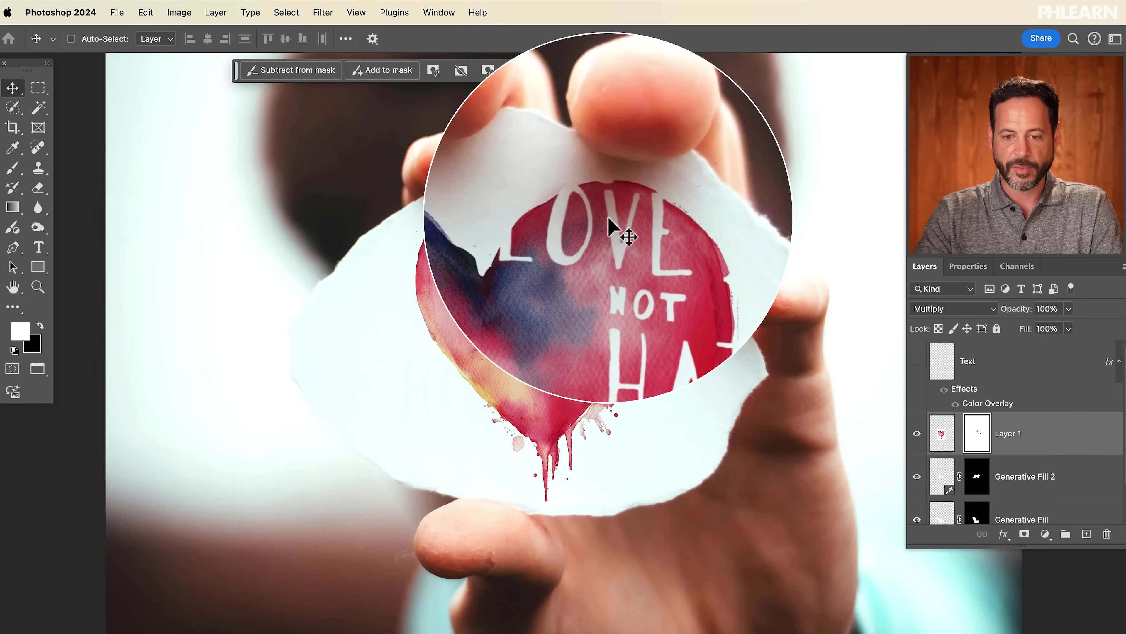
drag(624, 244, 638, 219)
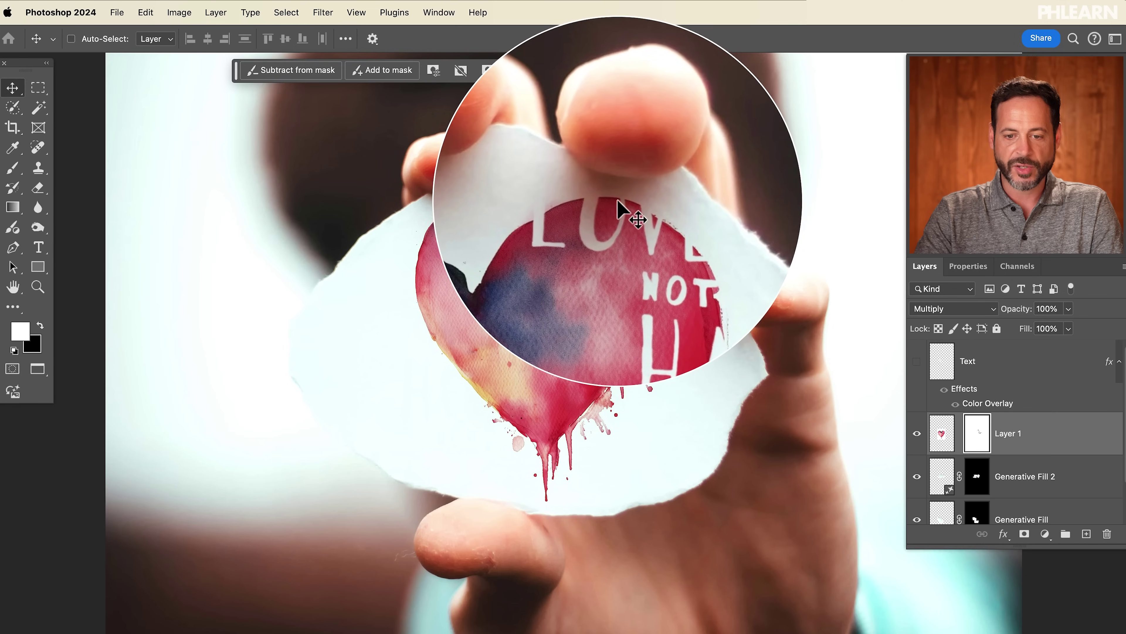
drag(626, 224, 615, 264)
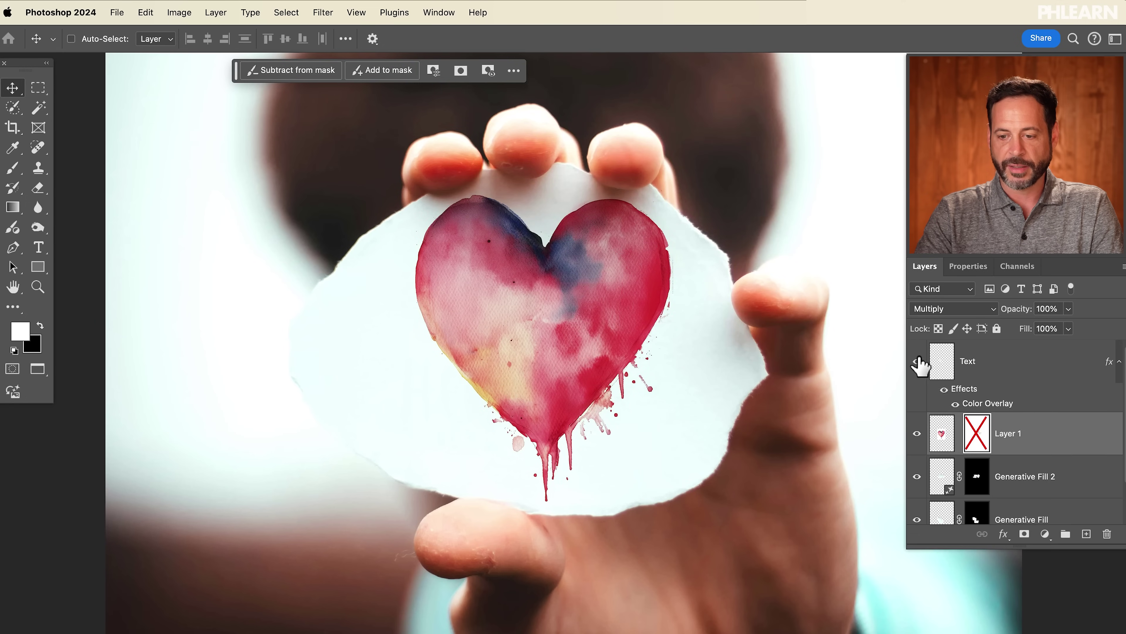
With Layer 1's mask disabled, move the Text layer's white lettering over the upper right lobe, then restore the masked view.
click(985, 393)
drag(604, 314, 670, 256)
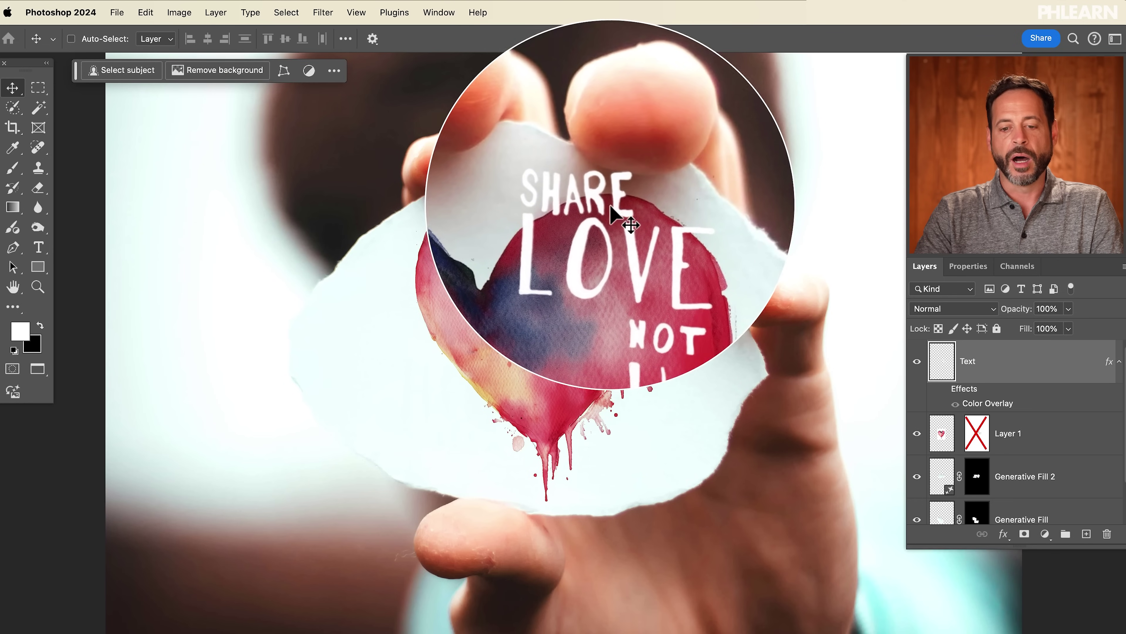
click(980, 442)
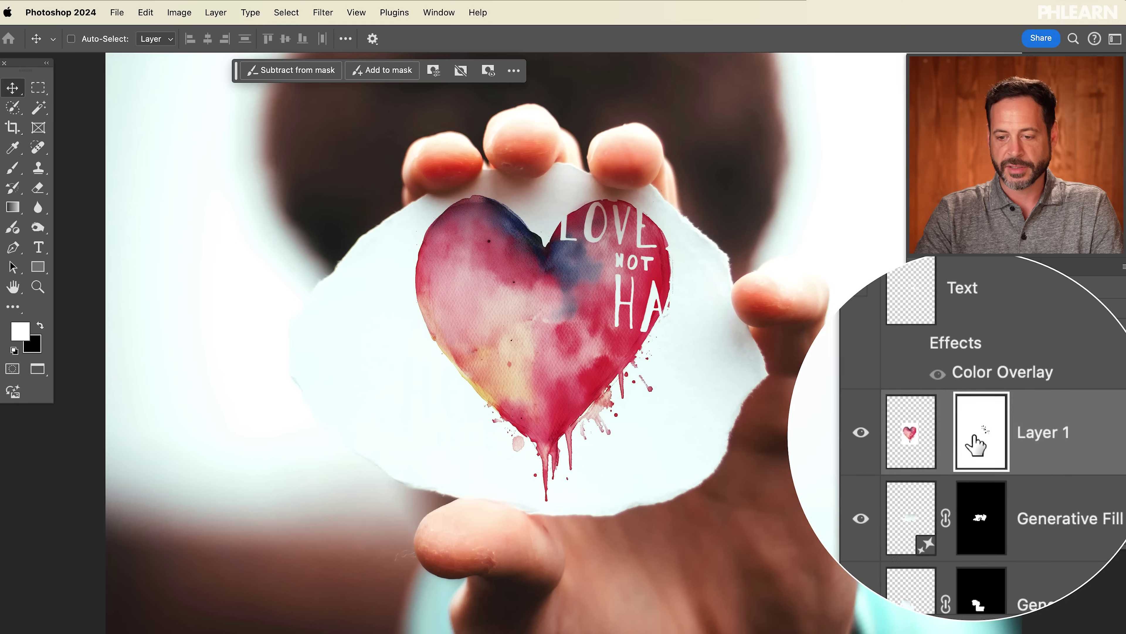
Move Layer 1's unlinked mask around the heart, bringing the cut-out lettering back over the upper right lobe.
click(942, 433)
click(978, 433)
drag(603, 239, 625, 208)
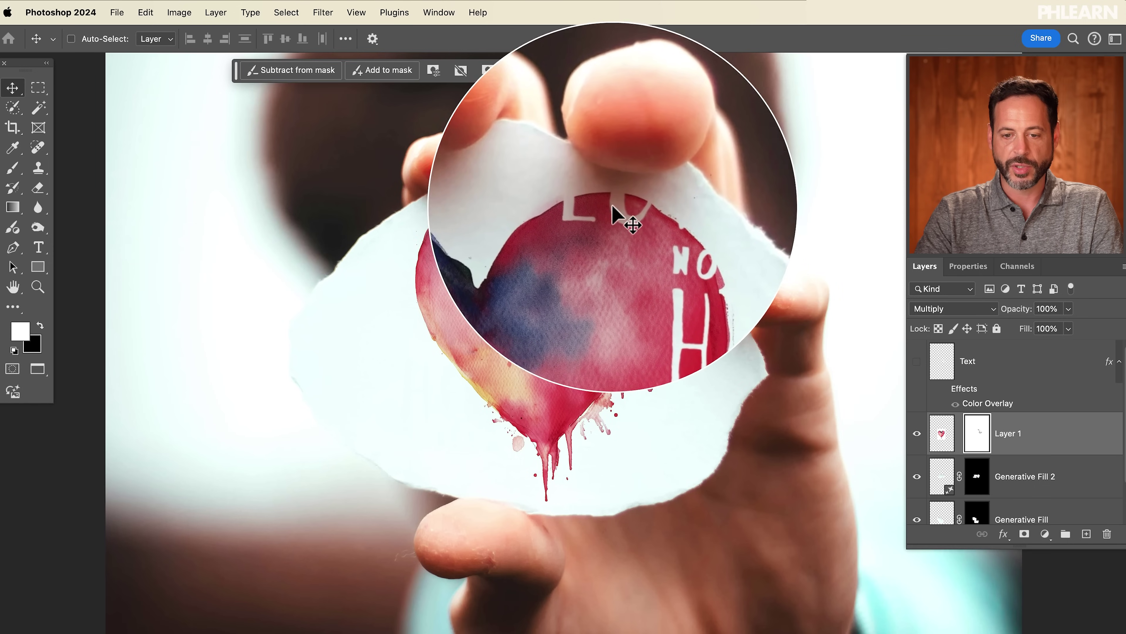
drag(628, 226, 569, 446)
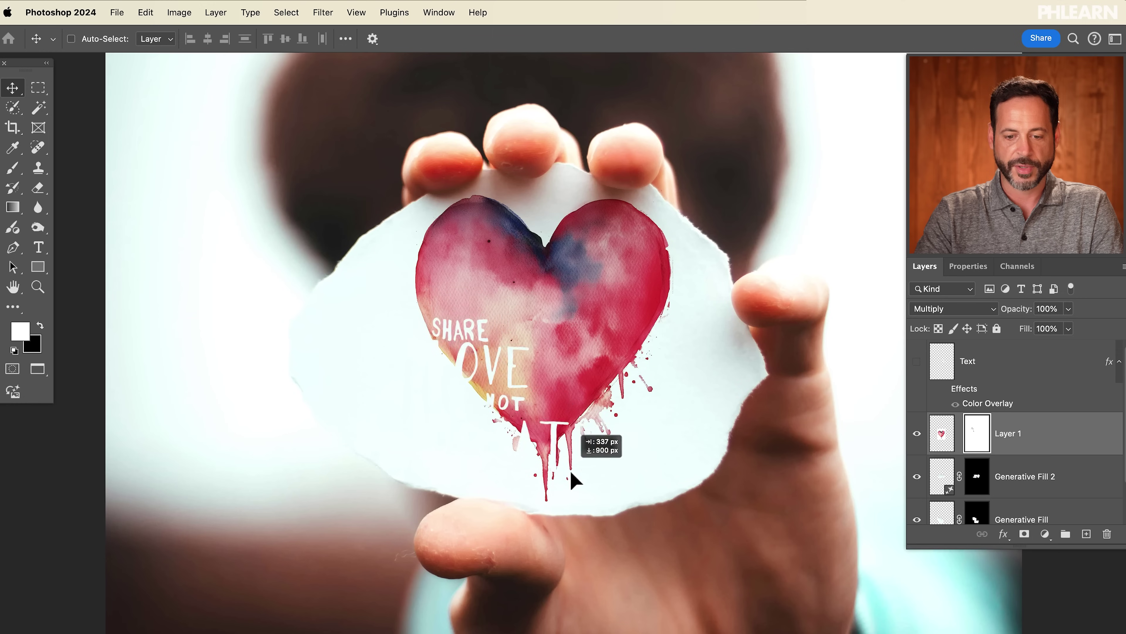
drag(718, 366, 707, 288)
drag(582, 339, 675, 273)
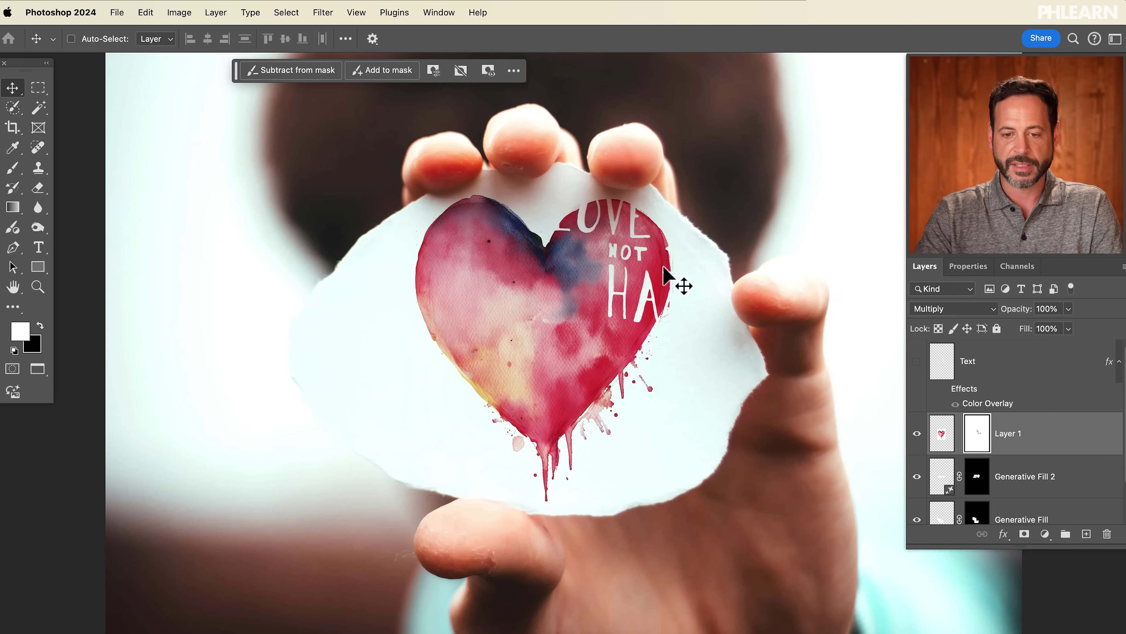
With Layer 1's mask disabled, move the Text layer's white lettering over the heart's upper left lobe.
click(916, 433)
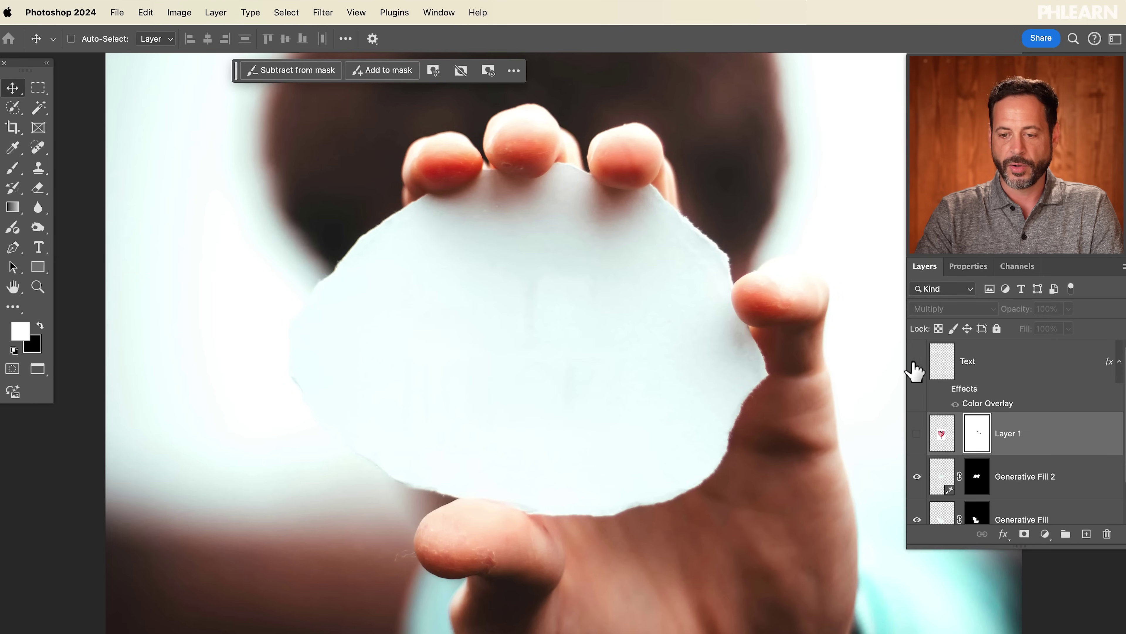
key(super+comma)
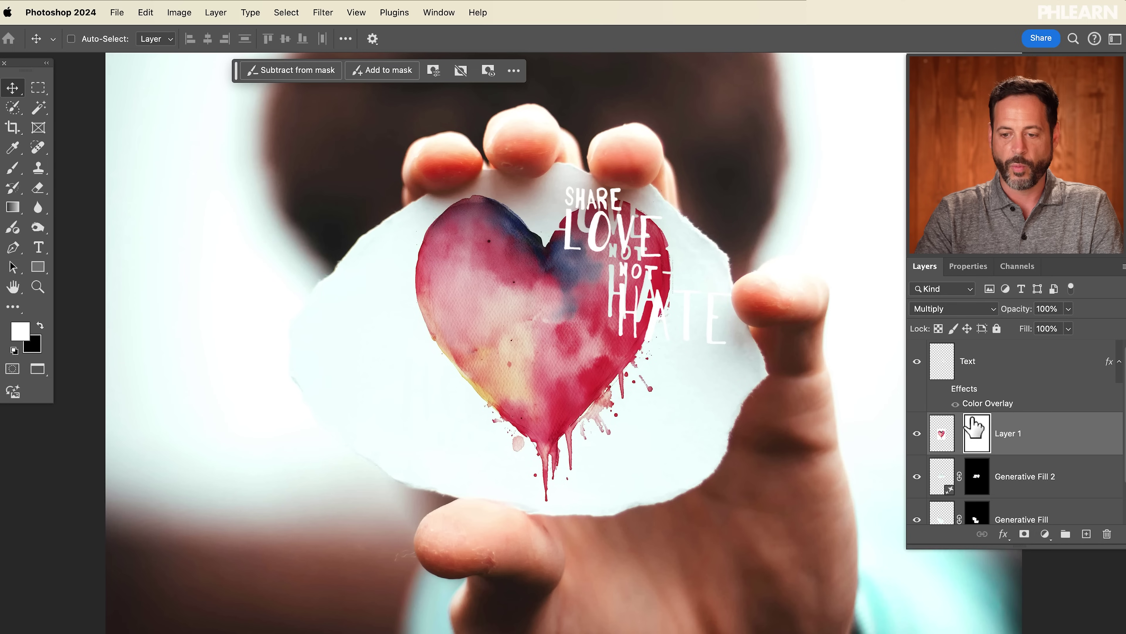
click(991, 375)
mouse_move(651, 288)
mouse_down()
mouse_move(528, 328)
mouse_move(574, 248)
mouse_move(648, 286)
mouse_up()
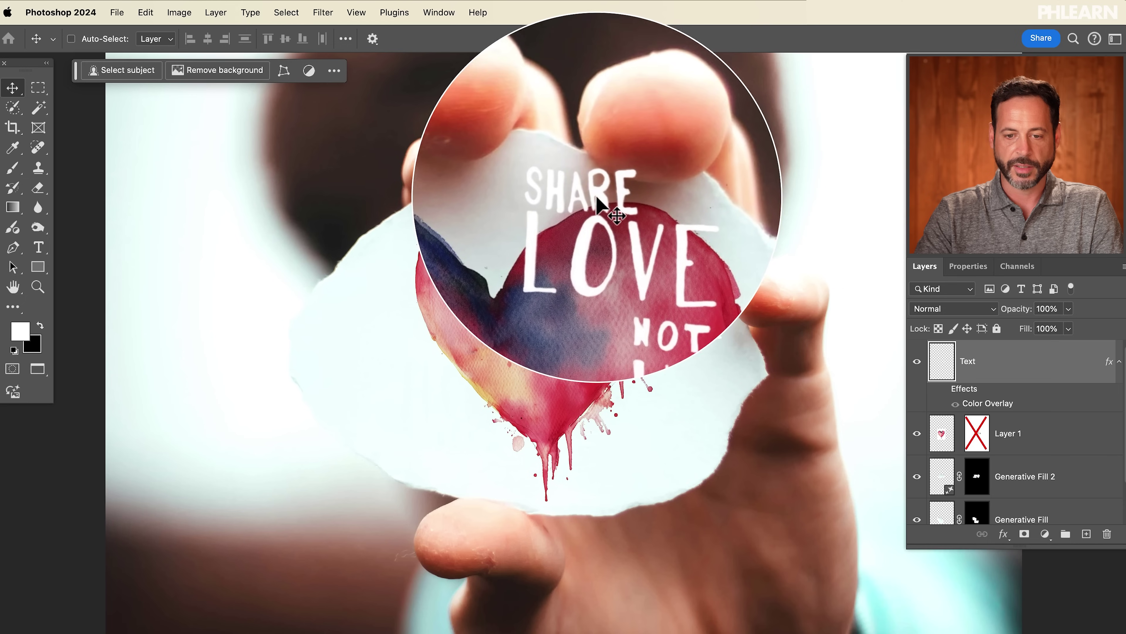
drag(580, 219, 428, 213)
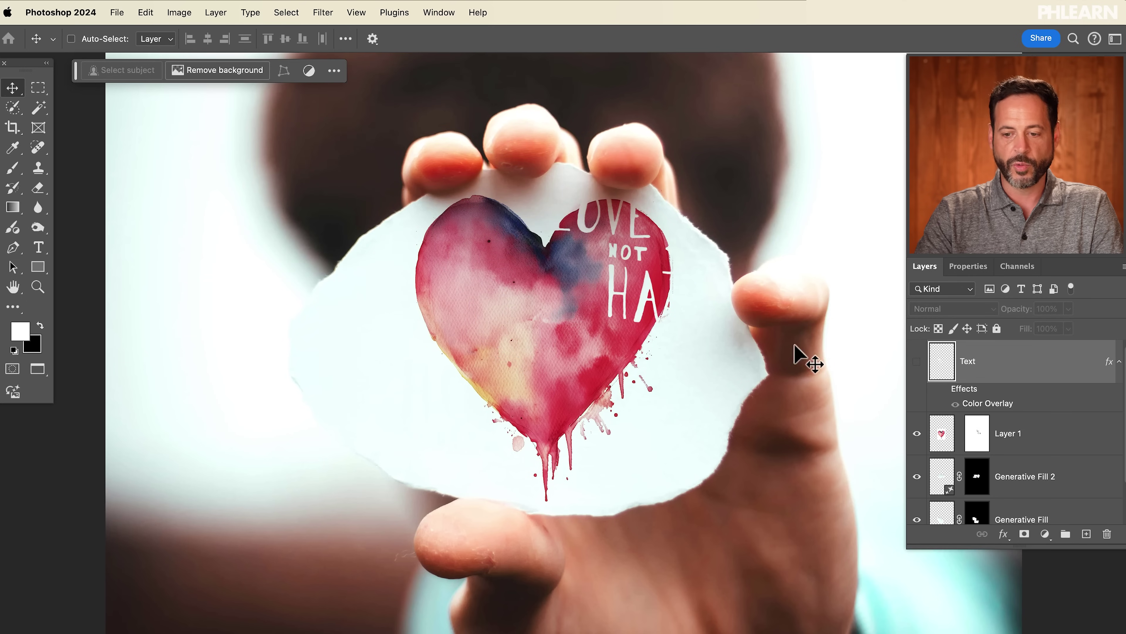
Move the mask's cut-out lettering into the heart and delete the mask from Layer 1 without applying it.
click(970, 437)
drag(610, 271, 503, 338)
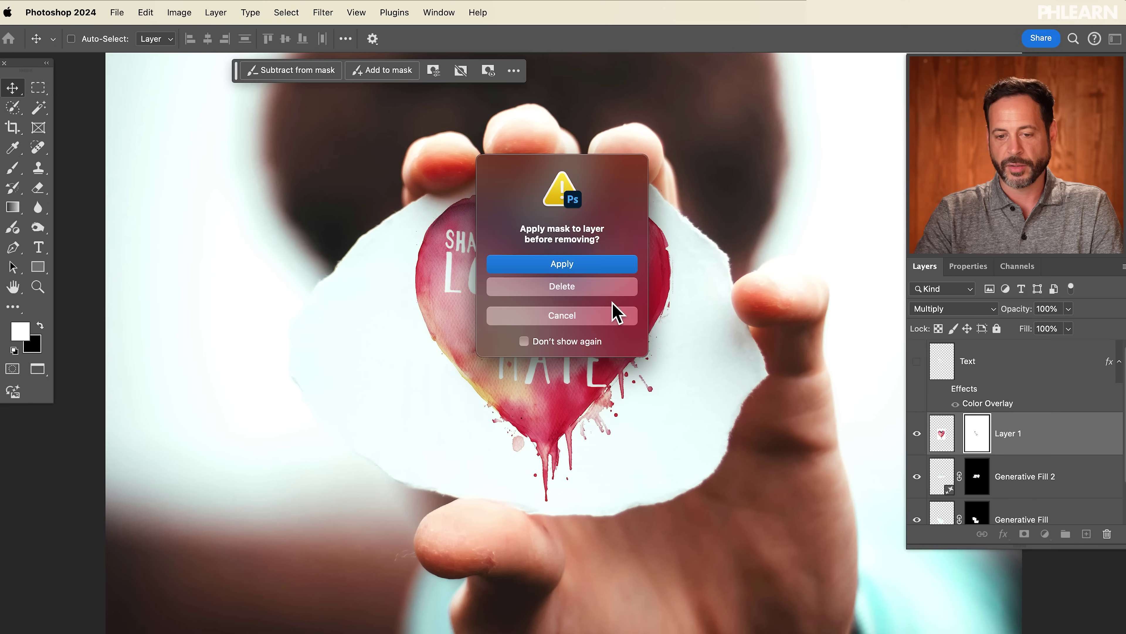
click(572, 288)
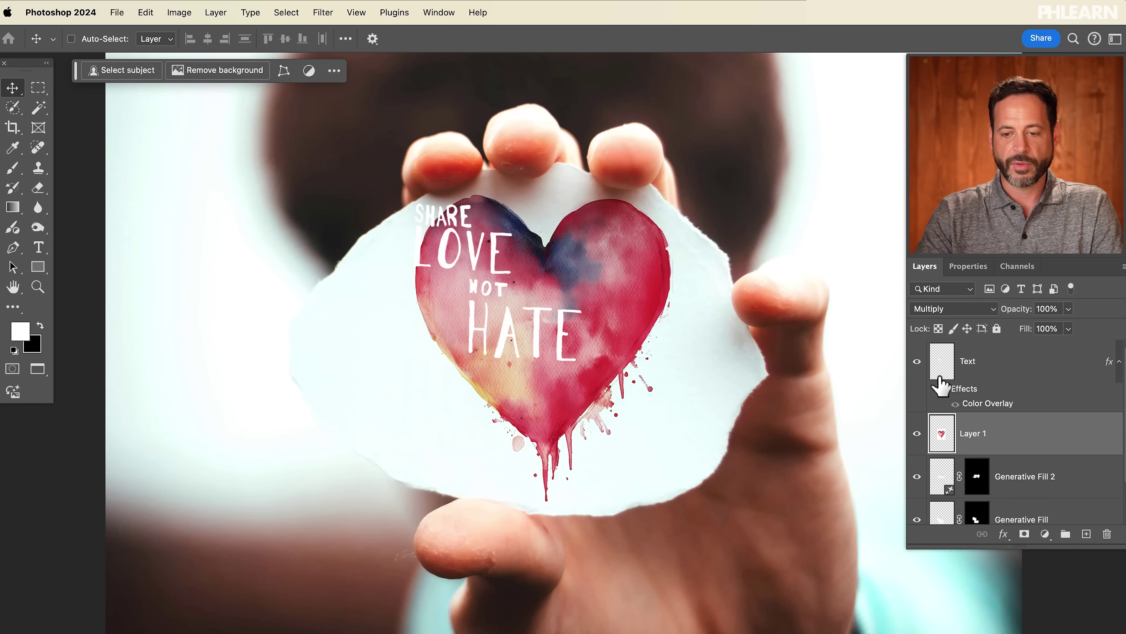
Move the Text layer's white lettering fully inside the heart and load its letter shapes as a selection.
click(995, 370)
drag(581, 315, 619, 333)
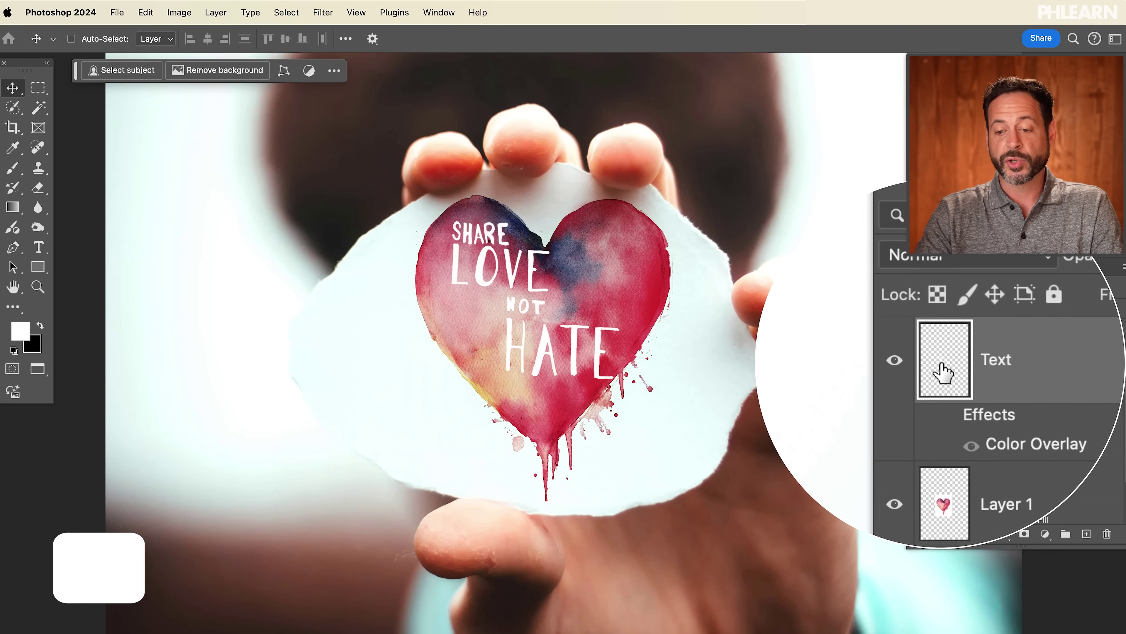
key(super)
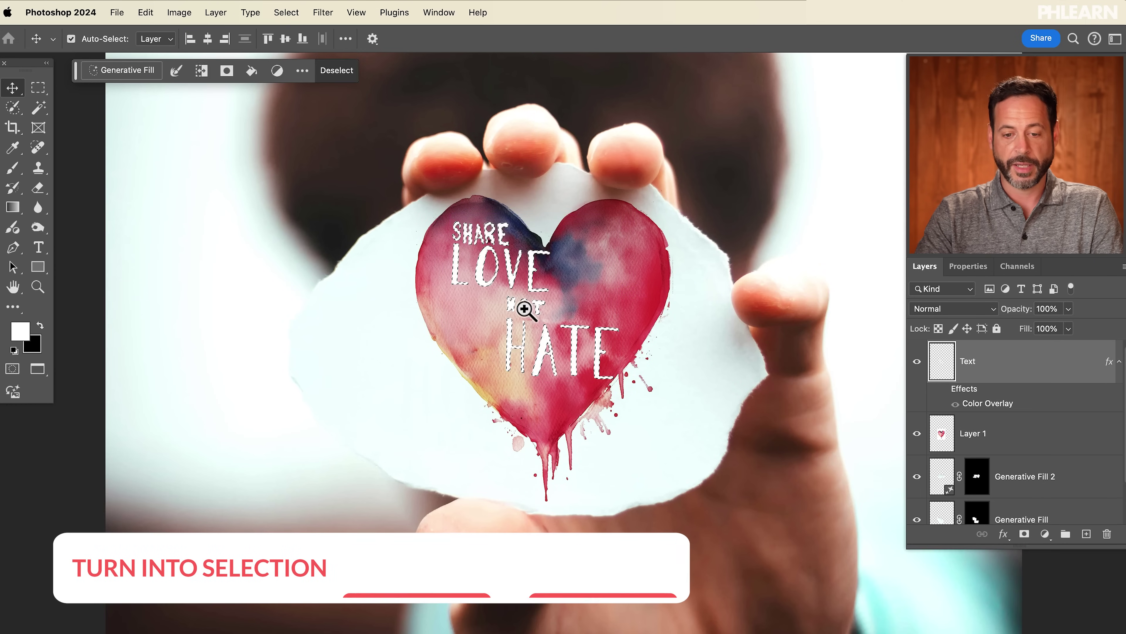
drag(525, 309, 606, 299)
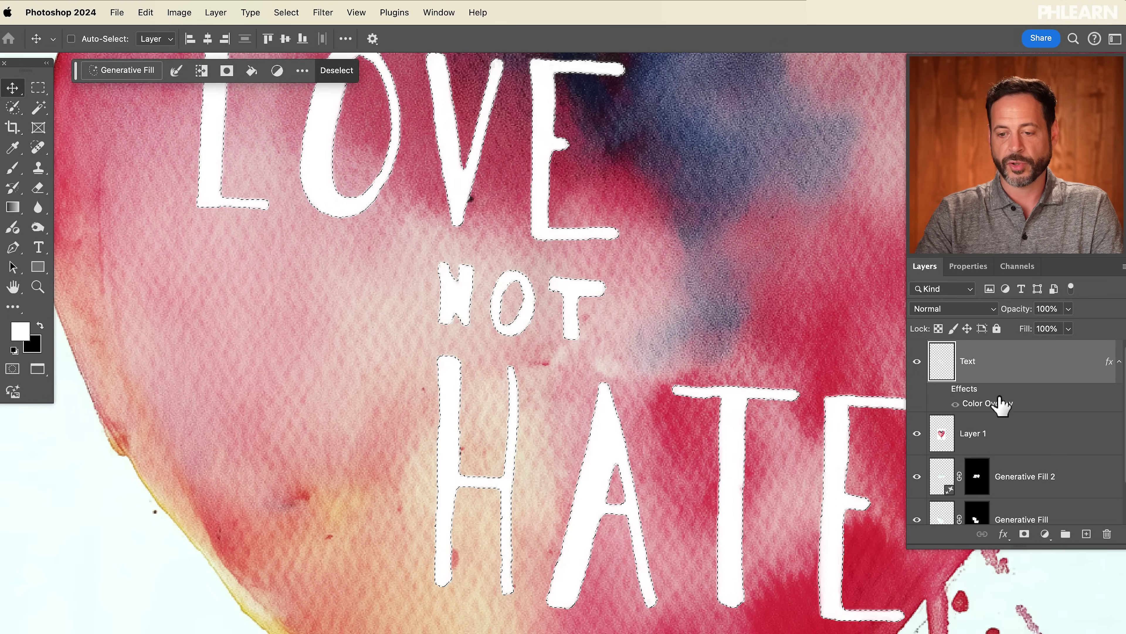
Hide the Text layer and add a layer mask to Layer 1 from the lettering selection.
click(917, 361)
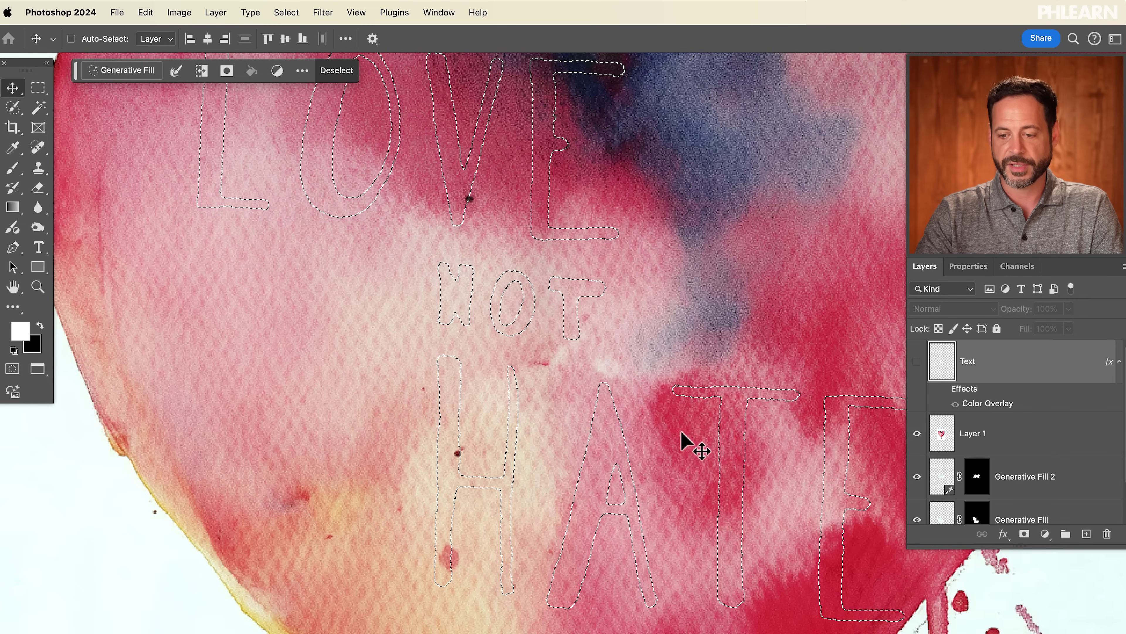
click(979, 439)
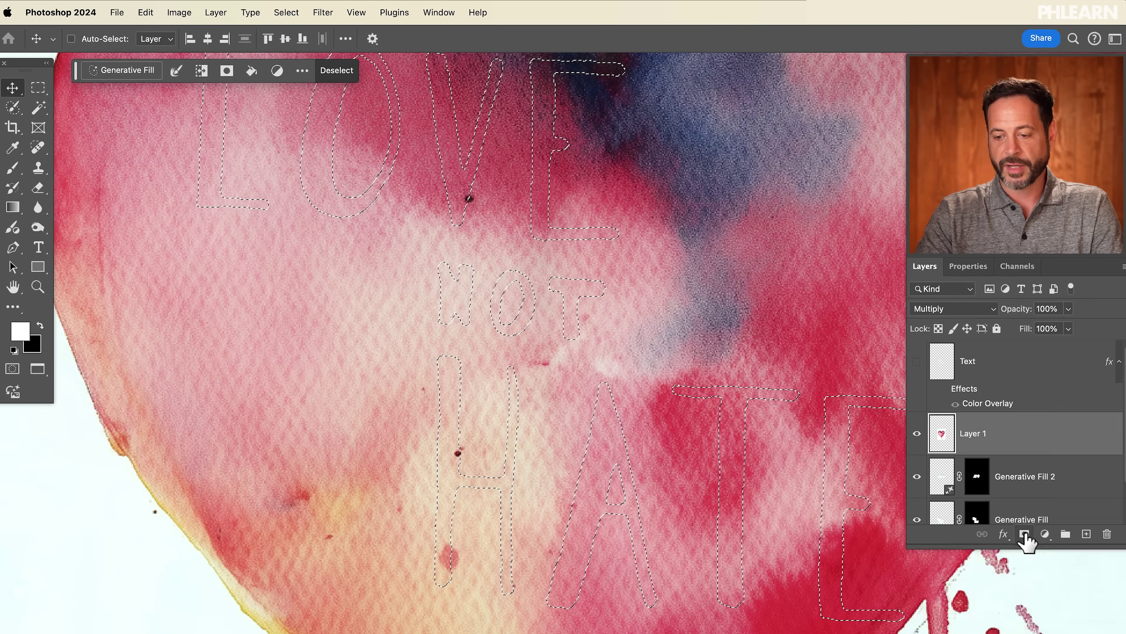
click(1024, 534)
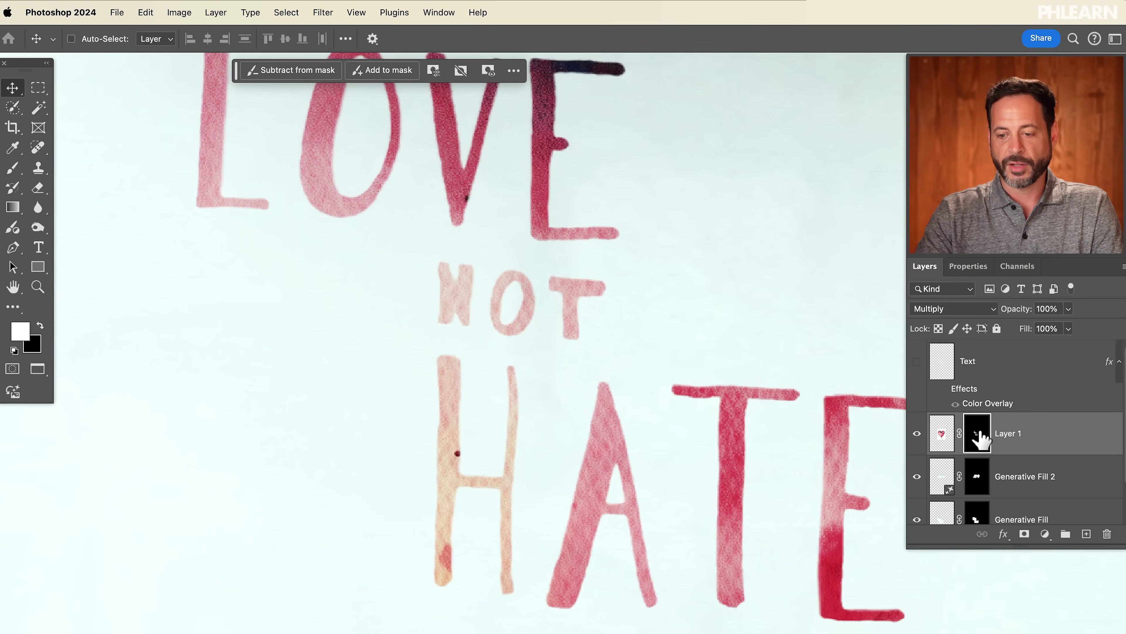
Invert Layer 1's mask so the letters are cut out of the heart, comparing inverted and original mask states.
key(super+i)
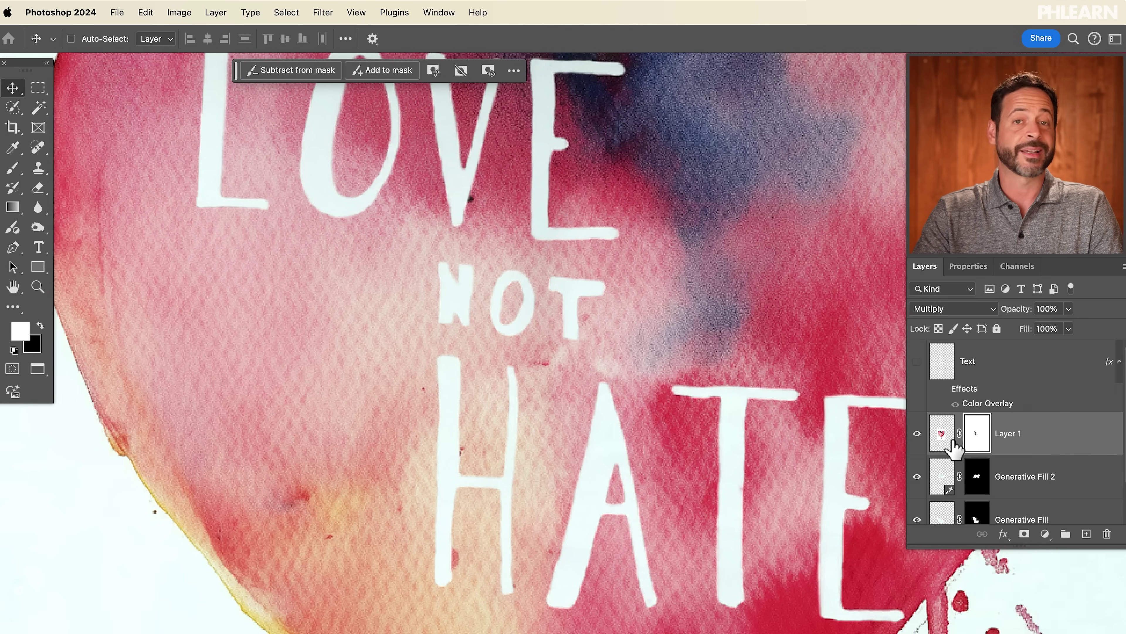
key(super+i)
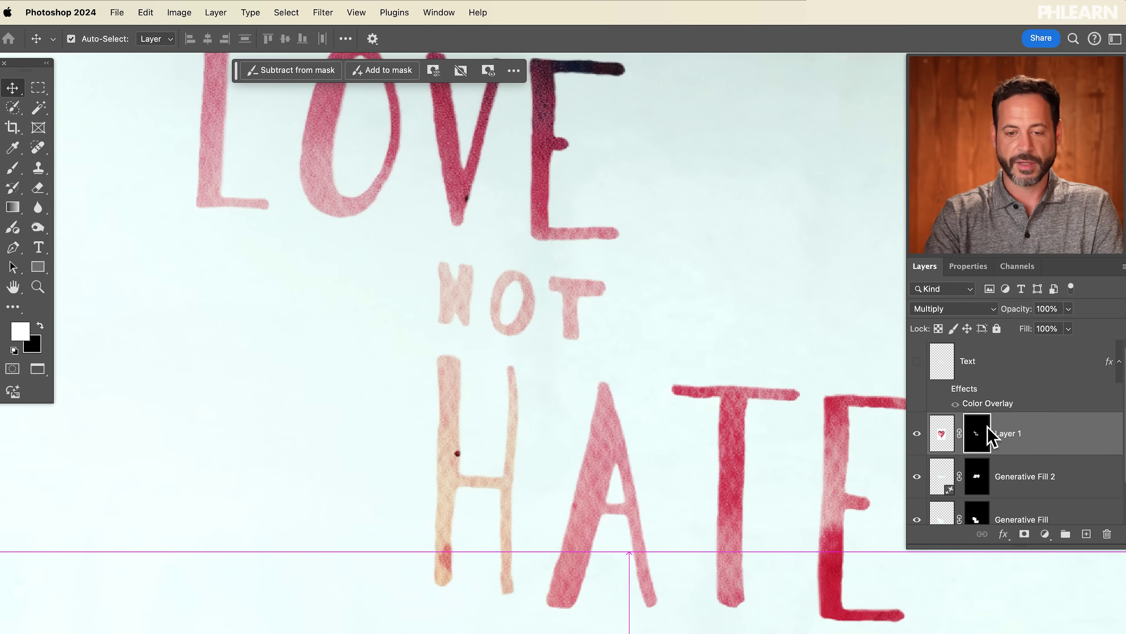
scroll(583, 390, down, 5)
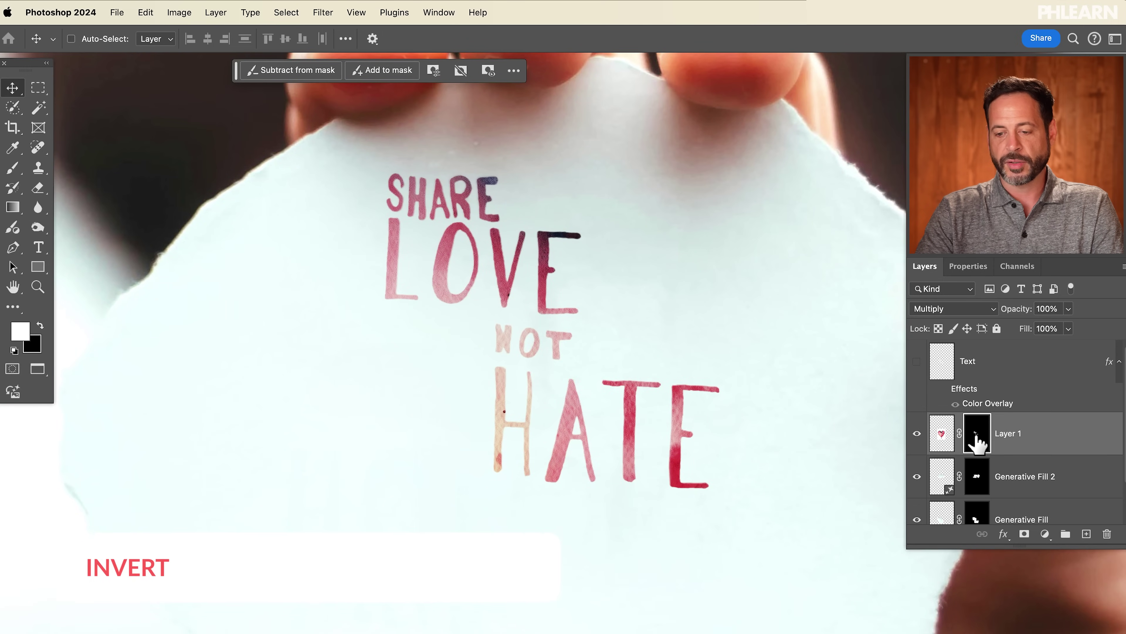
key(super)
key(super+i)
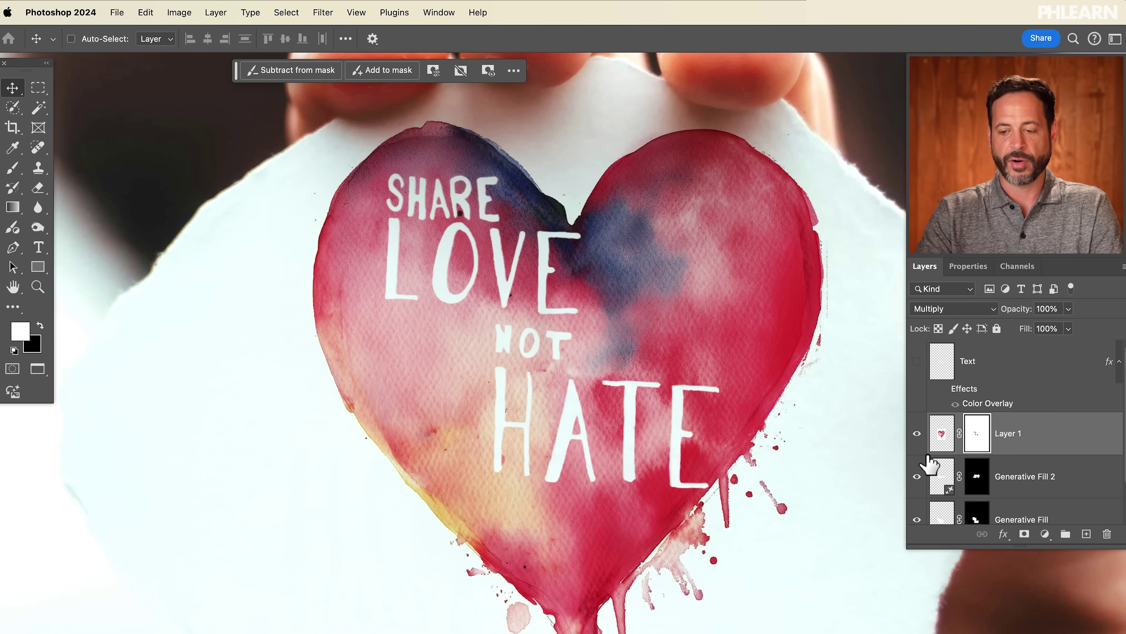
Unlink the mask from Layer 1, then shift the cut-out lettering slightly down-left and the heart image slightly up-right.
drag(738, 417, 708, 435)
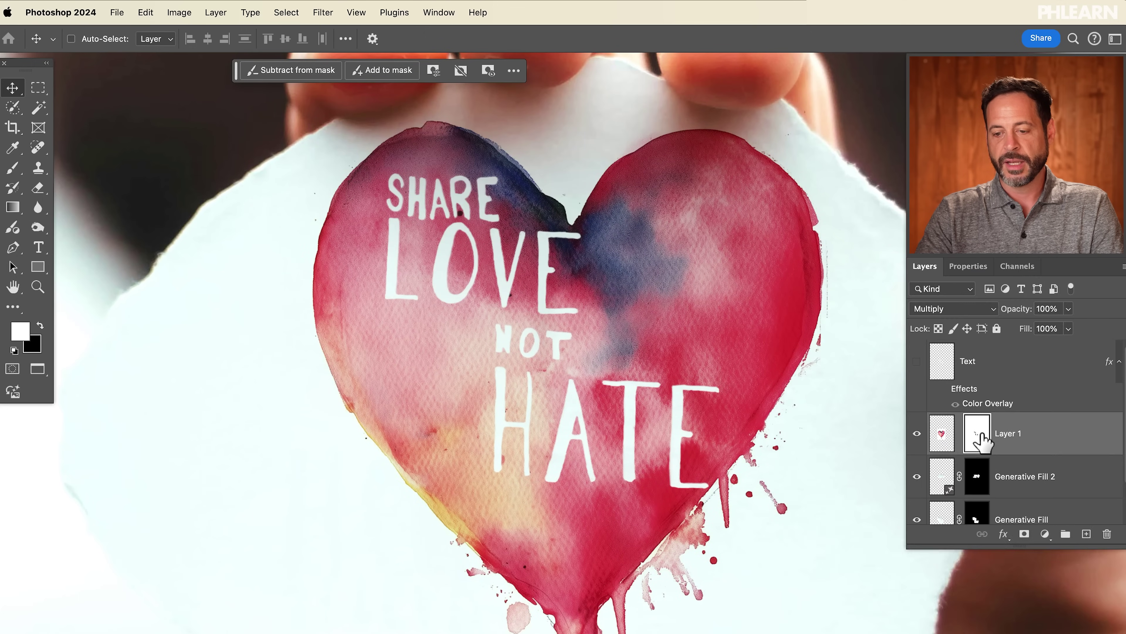
mouse_move(581, 393)
mouse_down()
mouse_move(689, 333)
mouse_move(790, 333)
mouse_move(725, 423)
mouse_move(585, 412)
mouse_move(576, 400)
mouse_up()
mouse_move(493, 408)
mouse_down()
mouse_move(611, 390)
mouse_move(440, 490)
mouse_move(516, 335)
mouse_move(457, 377)
mouse_move(492, 408)
mouse_up()
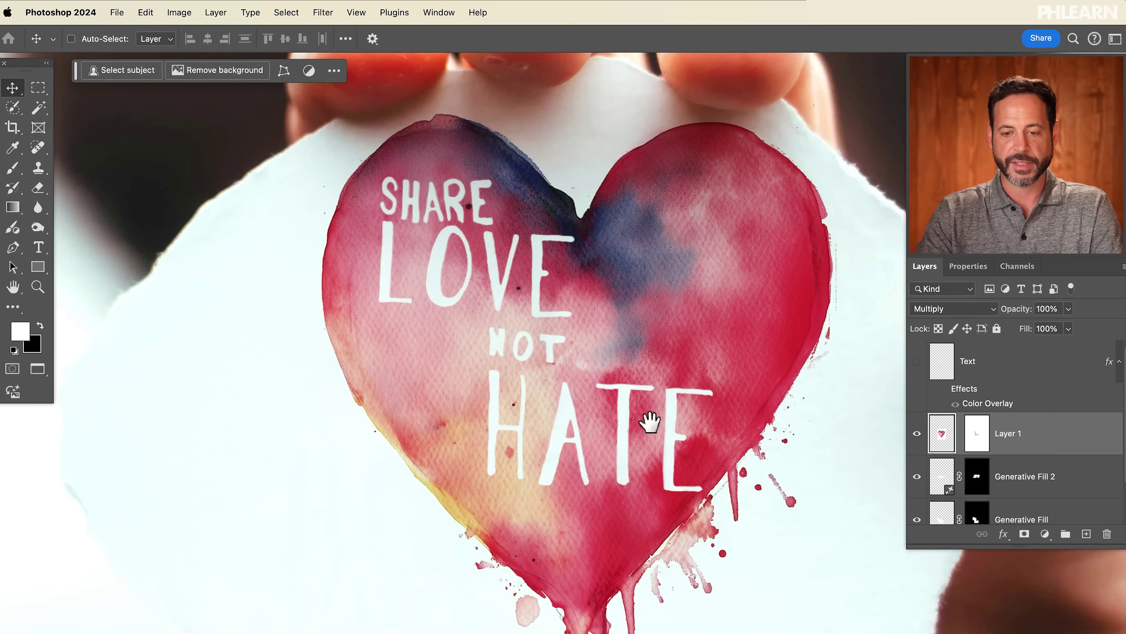
key(super+0)
scroll(648, 443, up, 5)
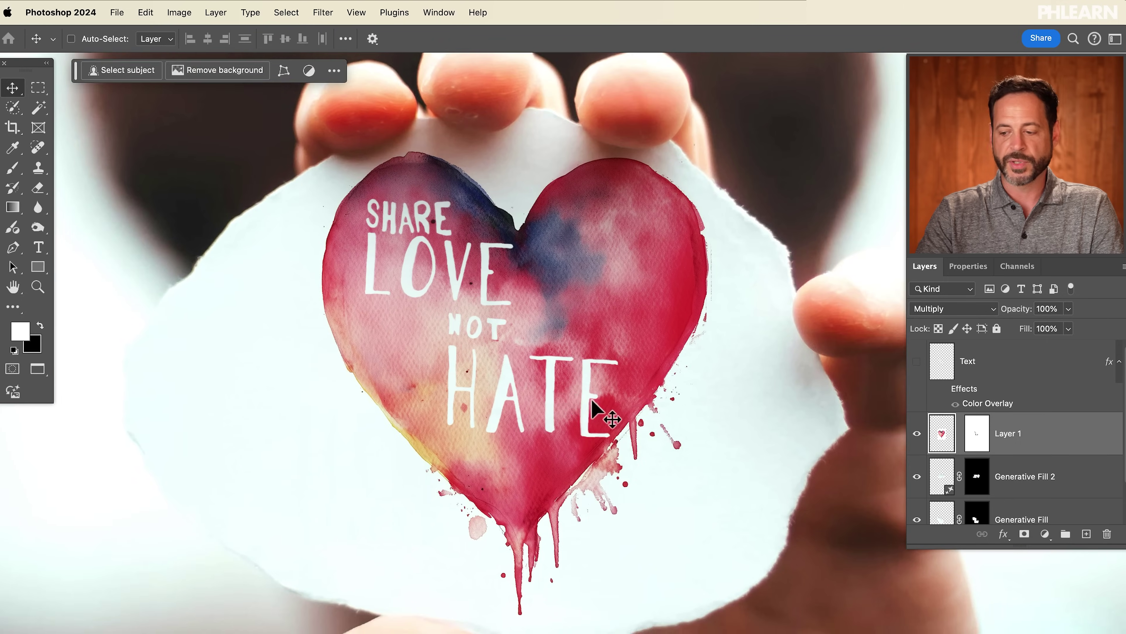